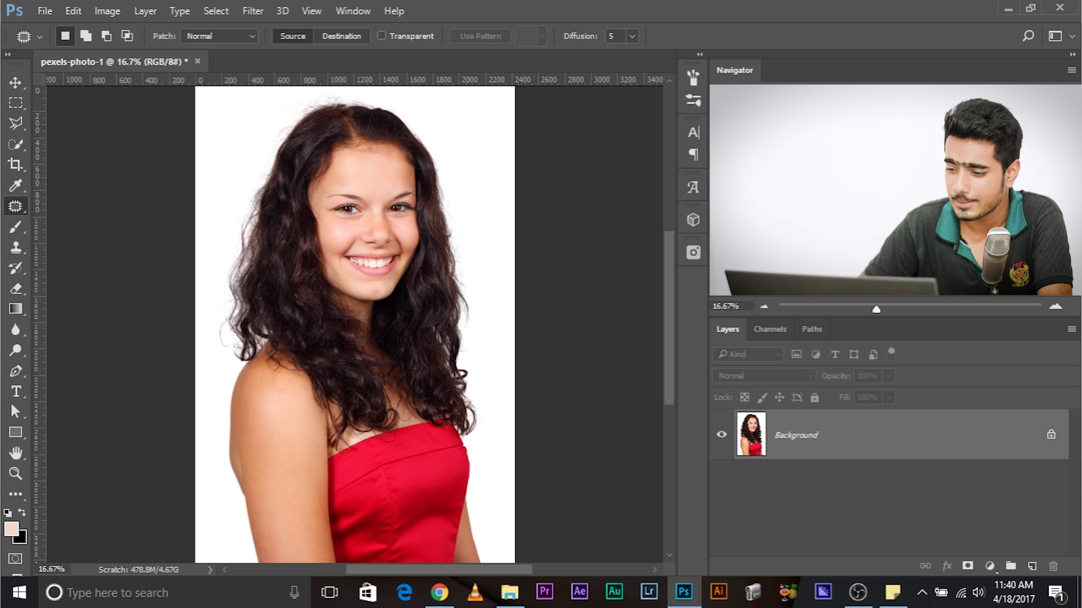
- Open the new fill or adjustment layer menu below the Layers panel for the portrait photo
{"action": "left_click", "coordinate": [990, 566]}
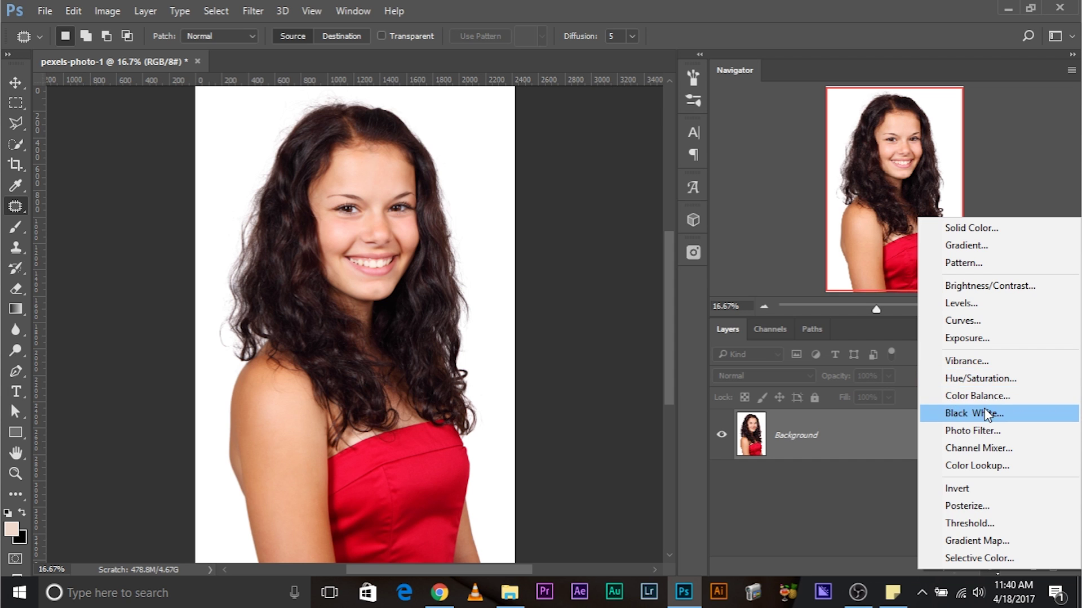
- Add a Black & White 1 adjustment layer over Background and set its blend mode to Darken
{"action": "left_click", "coordinate": [986, 414]}
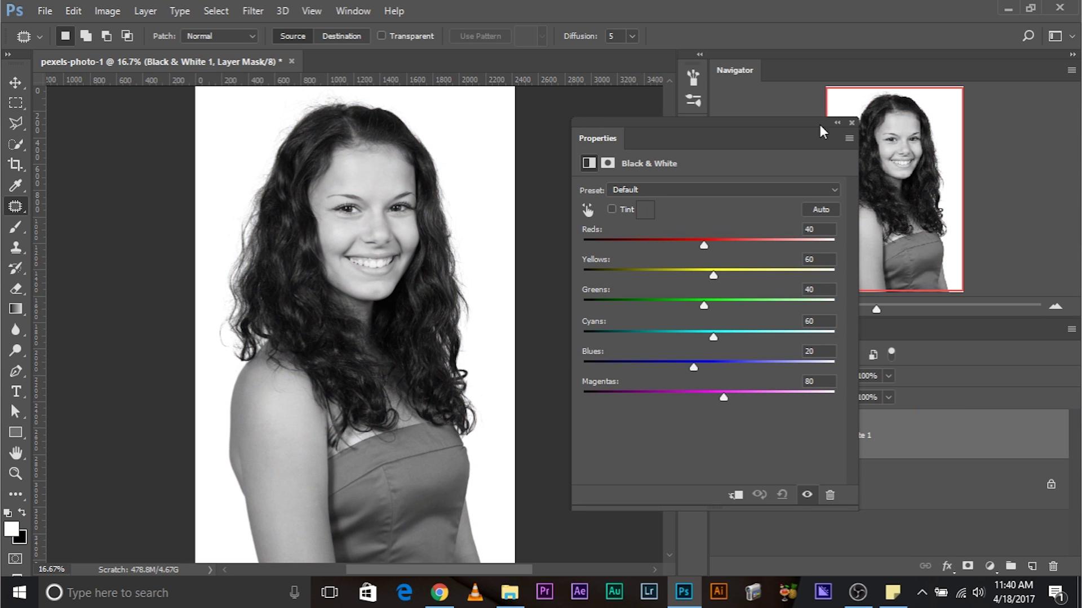
{"action": "left_click", "coordinate": [852, 123]}
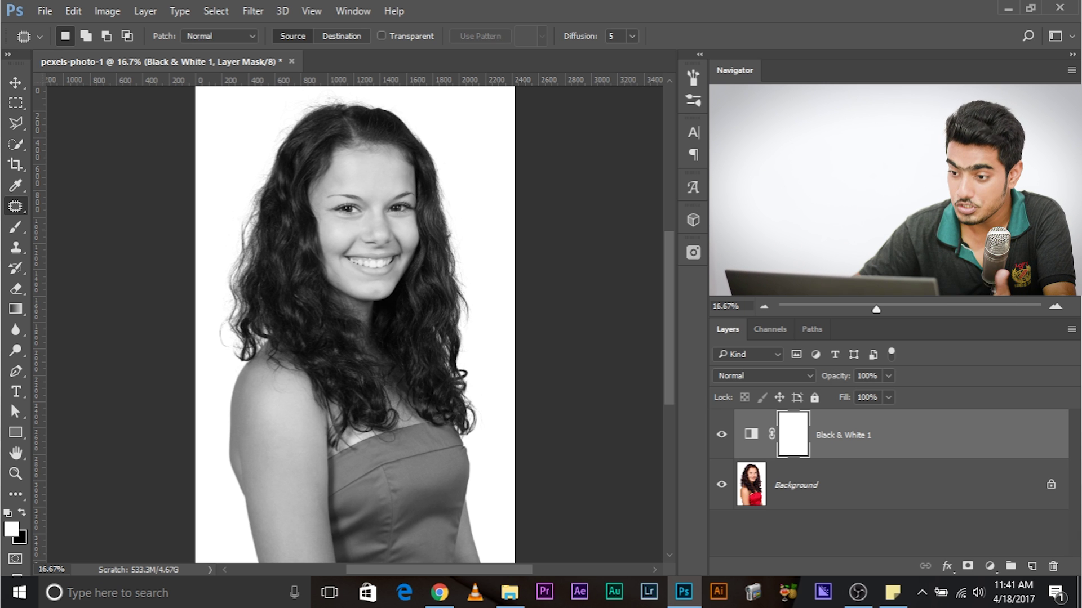
{"action": "left_click", "coordinate": [770, 376]}
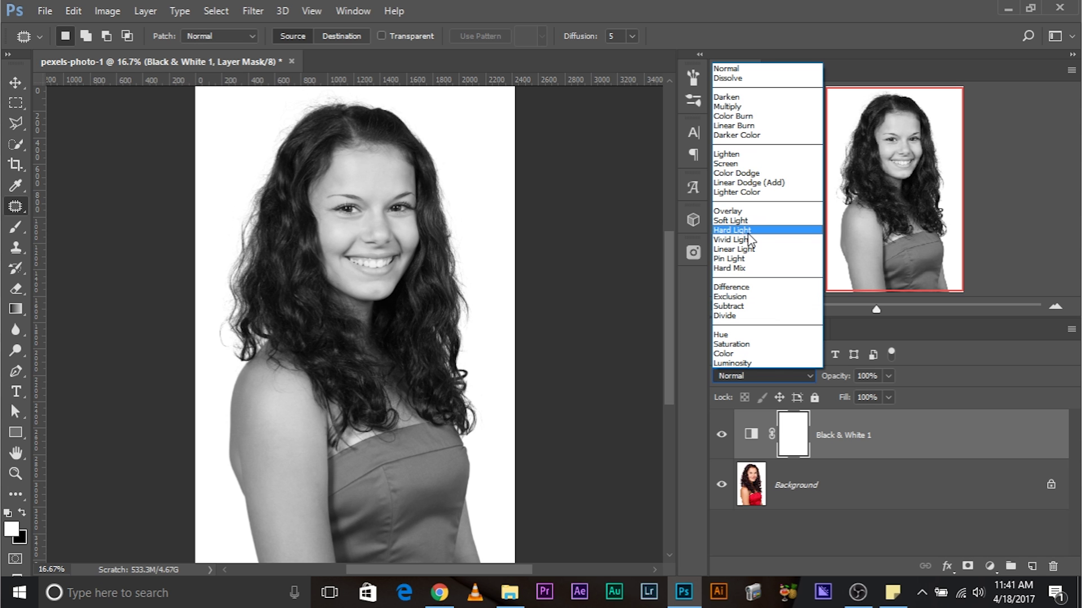
{"action": "left_click", "coordinate": [729, 98]}
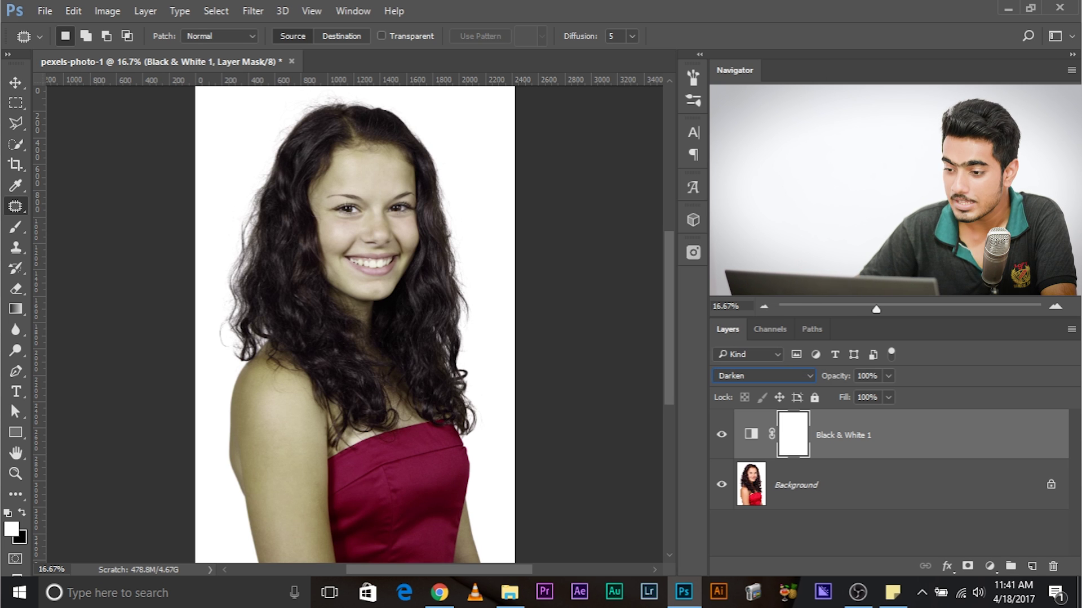
- Raise the Black & White Yellows and Reds influences to 300
{"action": "double_click", "coordinate": [759, 438]}
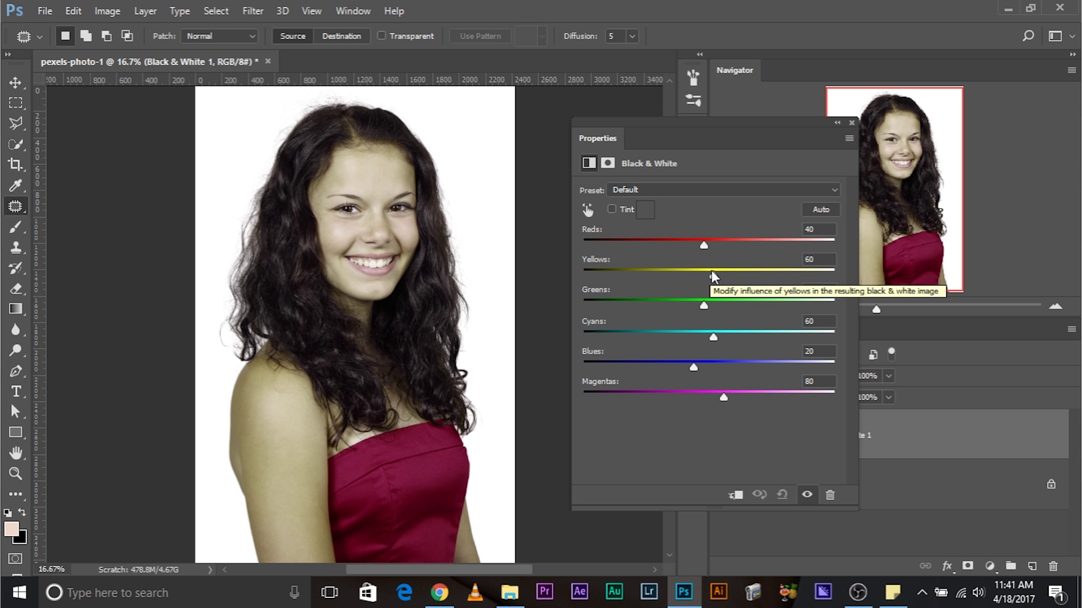
{"action": "left_click_drag", "start_coordinate": [710, 273], "coordinate": [837, 271]}
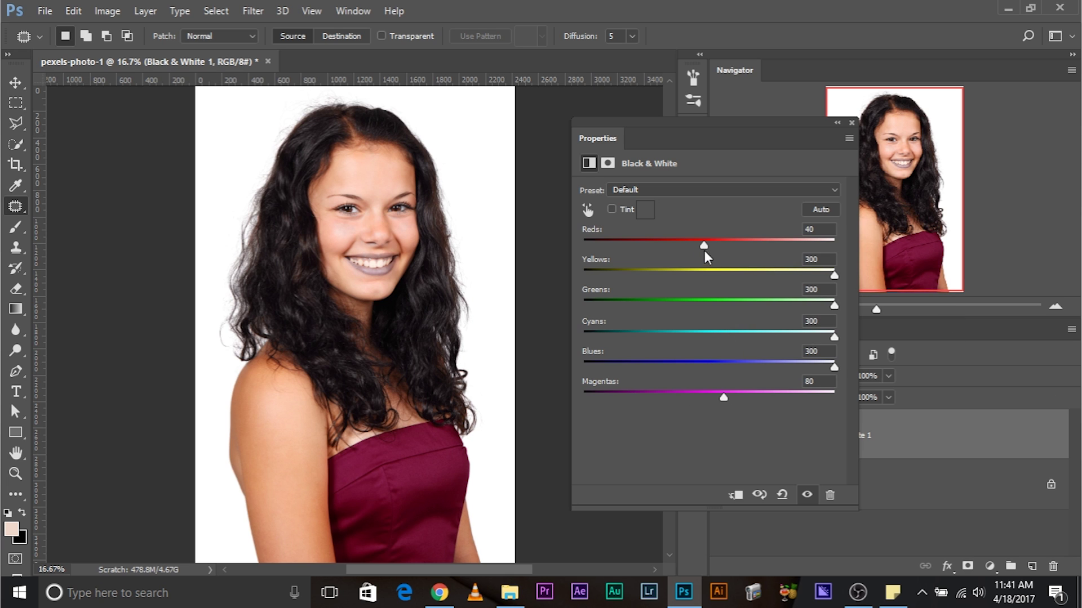
{"action": "left_click_drag", "start_coordinate": [705, 245], "coordinate": [835, 244]}
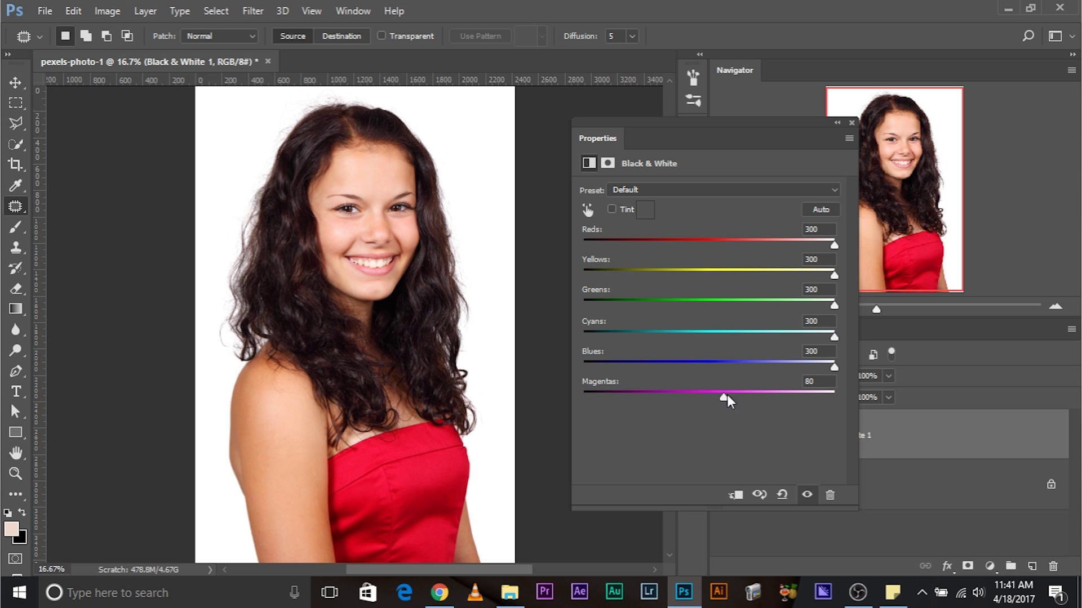
{"action": "left_click", "coordinate": [850, 120]}
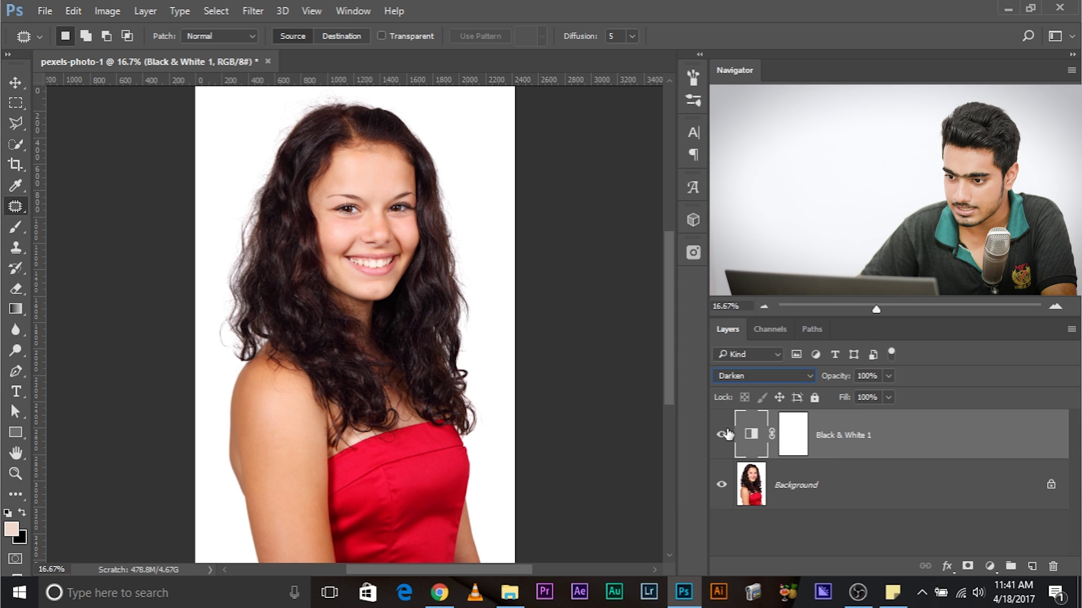
- Toggle Black & White 1 off and on to compare against the original, then reopen its settings
{"action": "left_click", "coordinate": [722, 435]}
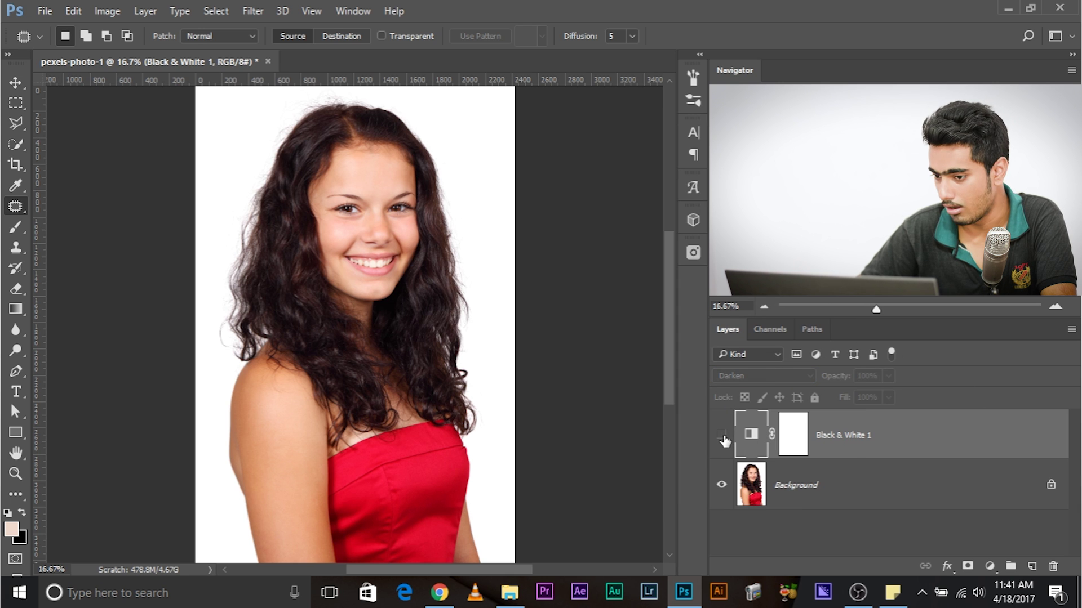
{"action": "left_click", "coordinate": [722, 435]}
{"action": "left_click", "coordinate": [722, 436]}
{"action": "left_click", "coordinate": [723, 435]}
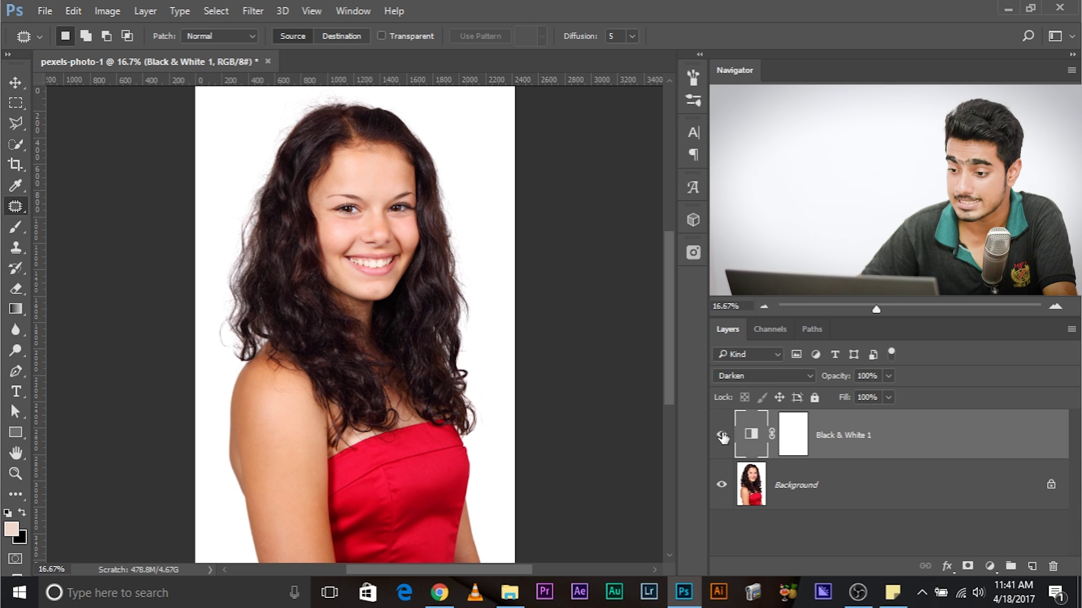
{"action": "double_click", "coordinate": [753, 433]}
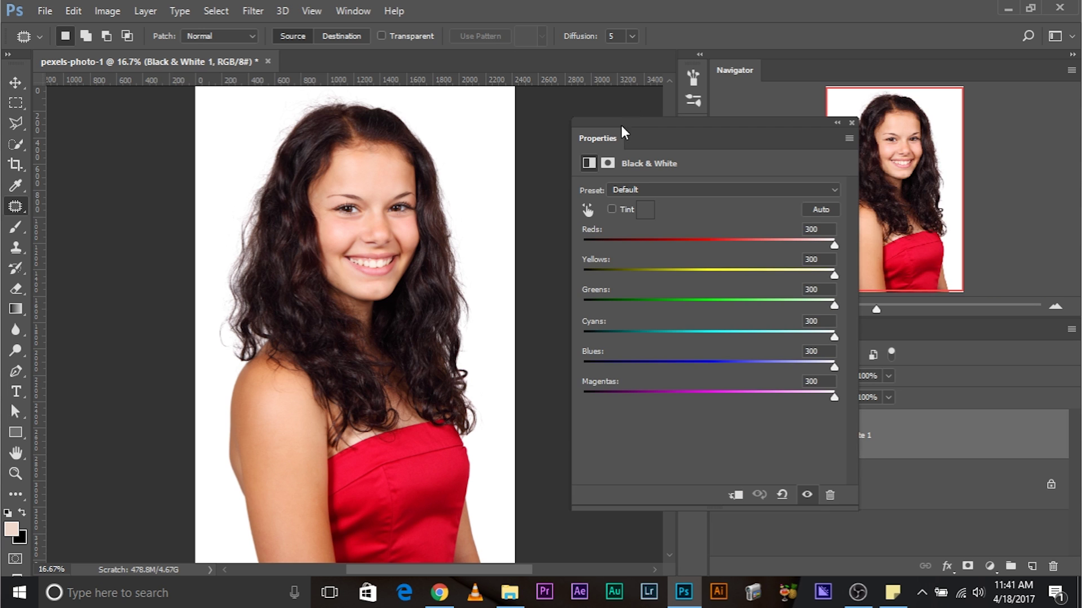
- Try Reds and Magentas values, lowering Magentas to 37 and Reds to darken the dress
{"action": "left_click_drag", "start_coordinate": [621, 125], "coordinate": [715, 123]}
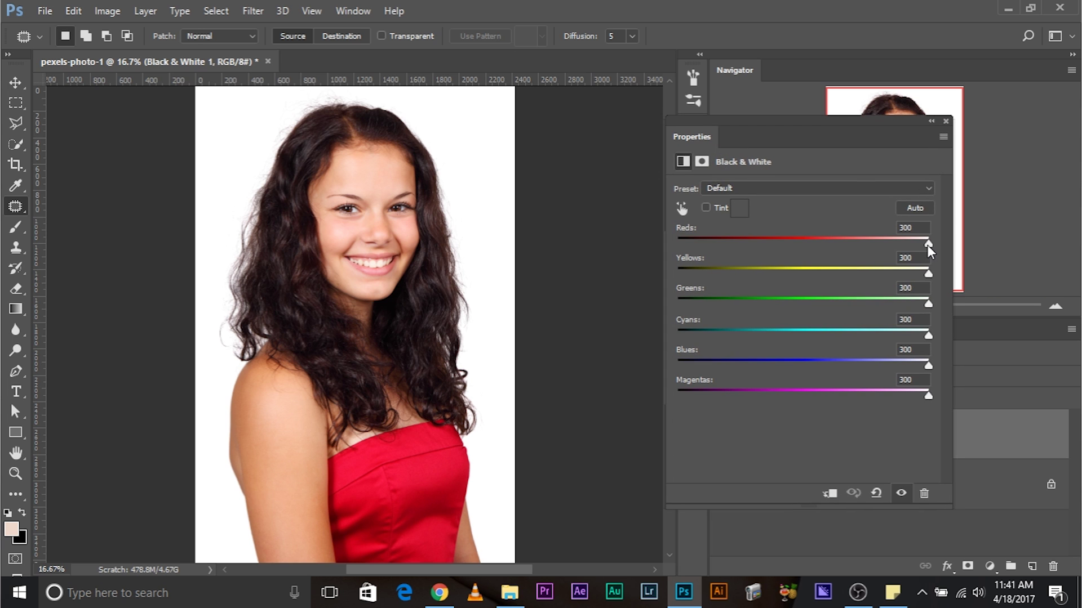
{"action": "left_click_drag", "start_coordinate": [856, 241], "coordinate": [789, 239]}
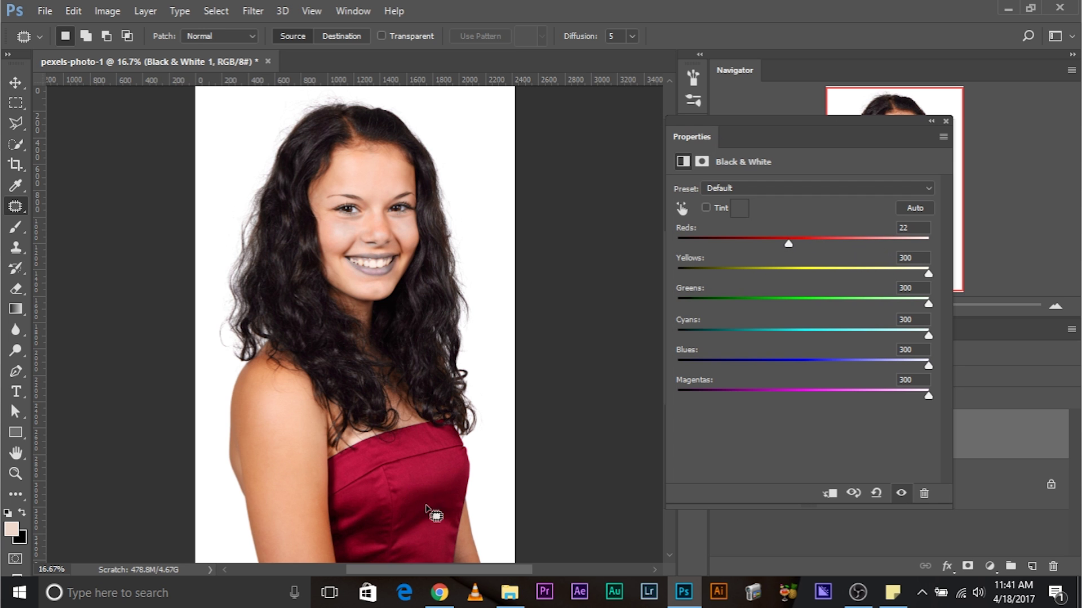
{"action": "left_click_drag", "start_coordinate": [788, 241], "coordinate": [862, 241]}
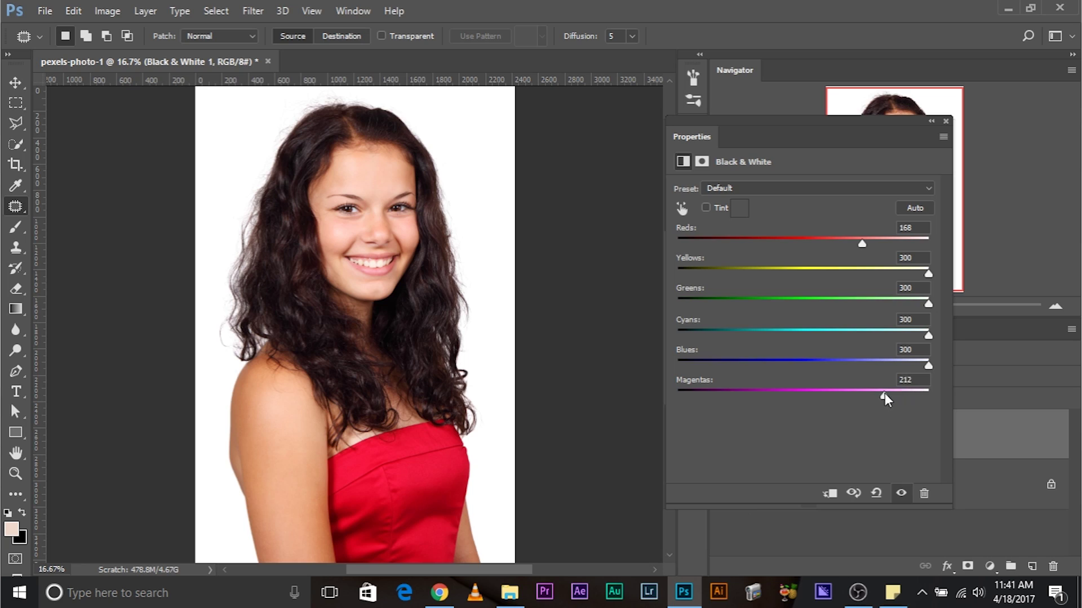
{"action": "left_click_drag", "start_coordinate": [881, 393], "coordinate": [815, 394]}
{"action": "left_click_drag", "start_coordinate": [859, 236], "coordinate": [786, 231]}
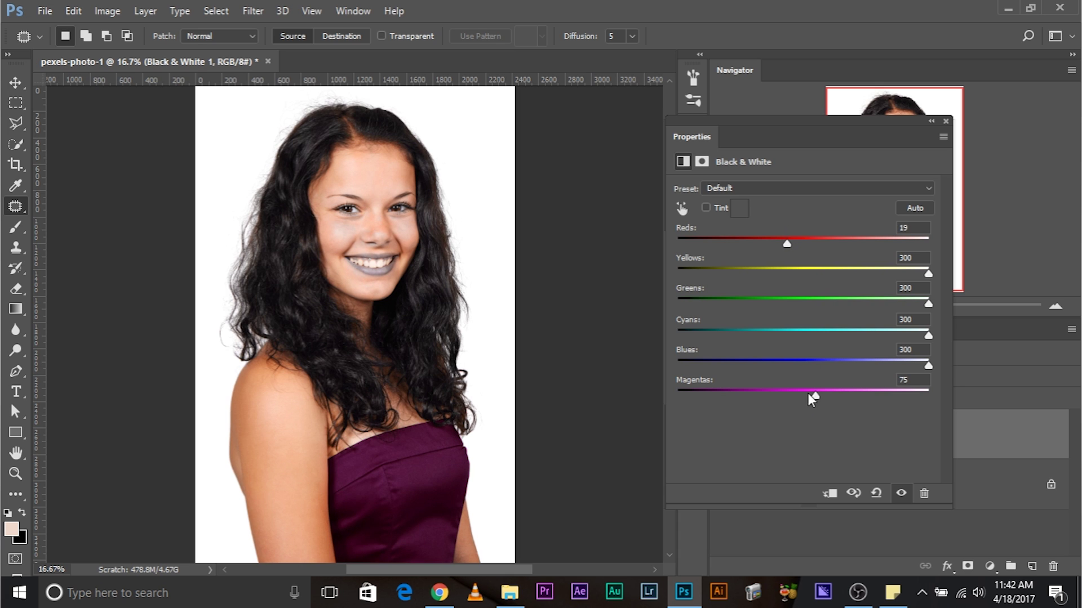
{"action": "mouse_move", "coordinate": [810, 392]}
{"action": "left_mouse_down"}
{"action": "mouse_move", "coordinate": [786, 384]}
{"action": "mouse_move", "coordinate": [796, 383]}
{"action": "left_mouse_up"}
{"action": "left_click_drag", "start_coordinate": [784, 241], "coordinate": [780, 238]}
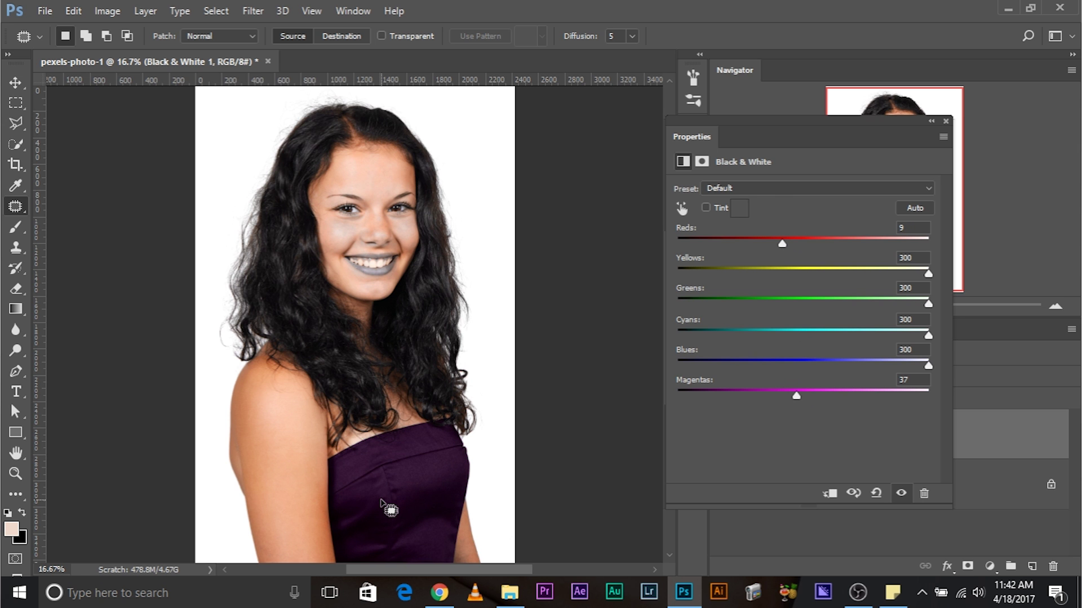
- Zoom in on the dress and settle on Reds 12 and Magentas -29, nearly black
{"action": "scroll", "coordinate": [381, 502], "scroll_direction": "up", "scroll_amount": 1}
{"action": "left_click_drag", "start_coordinate": [382, 490], "coordinate": [355, 210]}
{"action": "left_click_drag", "start_coordinate": [459, 301], "coordinate": [387, 321]}
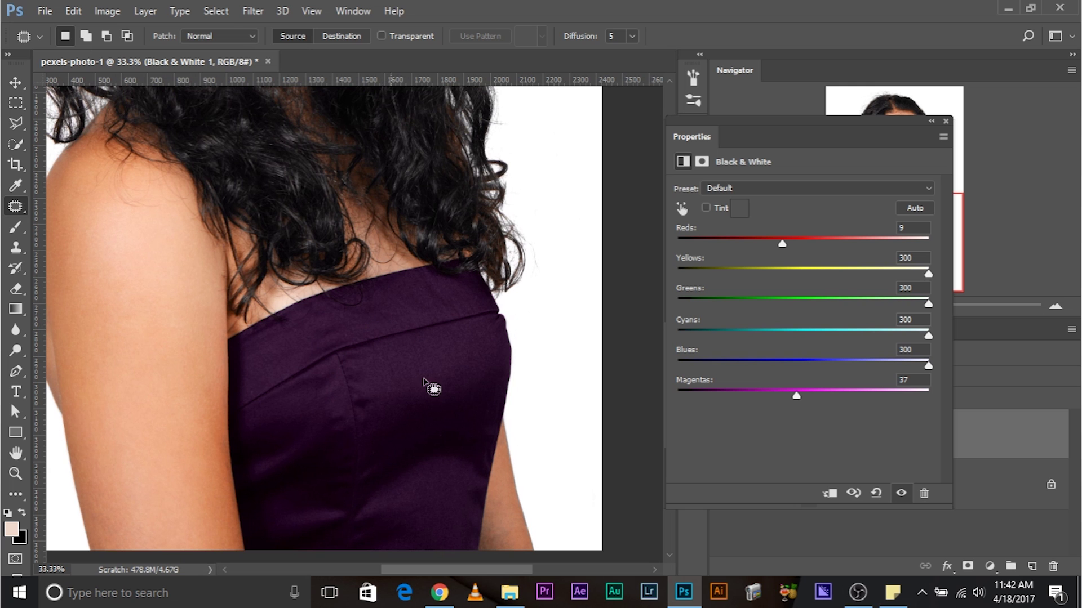
{"action": "left_click_drag", "start_coordinate": [795, 393], "coordinate": [760, 389]}
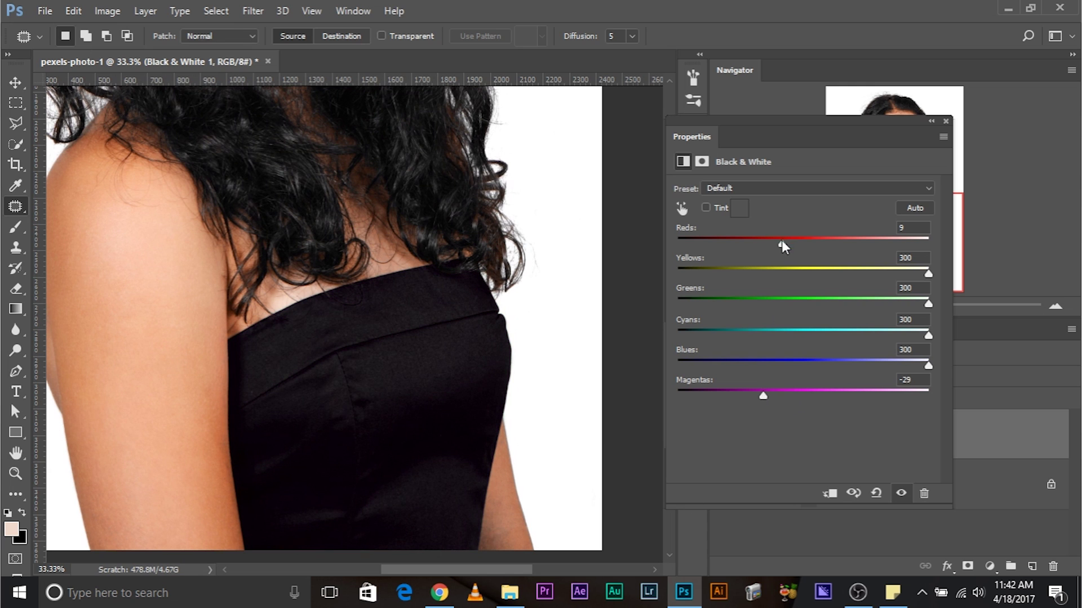
{"action": "mouse_move", "coordinate": [782, 240]}
{"action": "left_mouse_down"}
{"action": "mouse_move", "coordinate": [796, 237]}
{"action": "mouse_move", "coordinate": [788, 241]}
{"action": "left_mouse_up"}
{"action": "left_click_drag", "start_coordinate": [356, 239], "coordinate": [378, 328]}
{"action": "scroll", "coordinate": [378, 333], "scroll_direction": "down", "scroll_amount": 2}
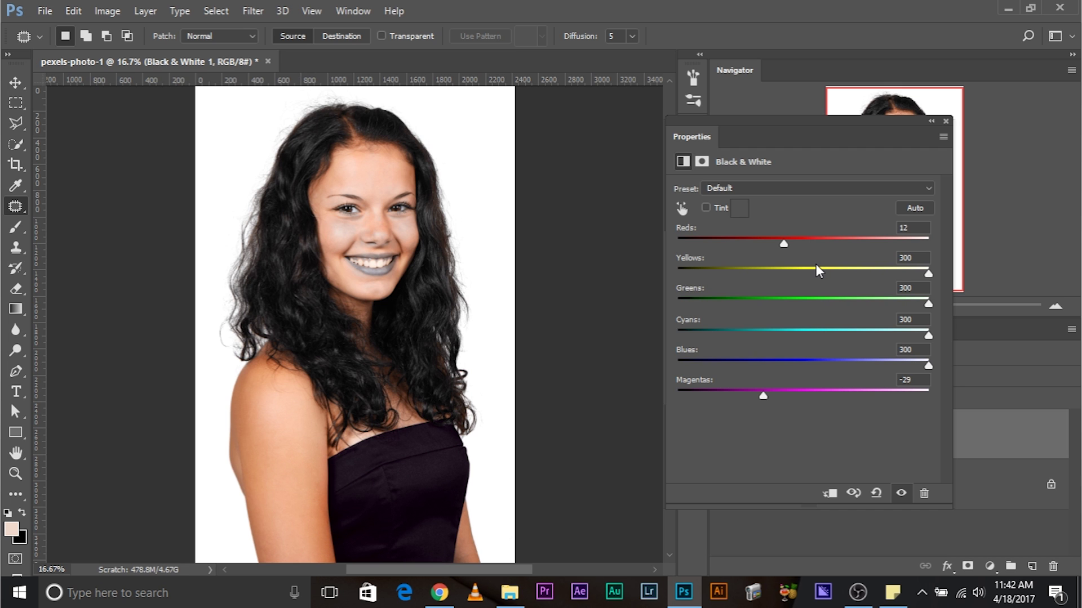
{"action": "left_click", "coordinate": [947, 121]}
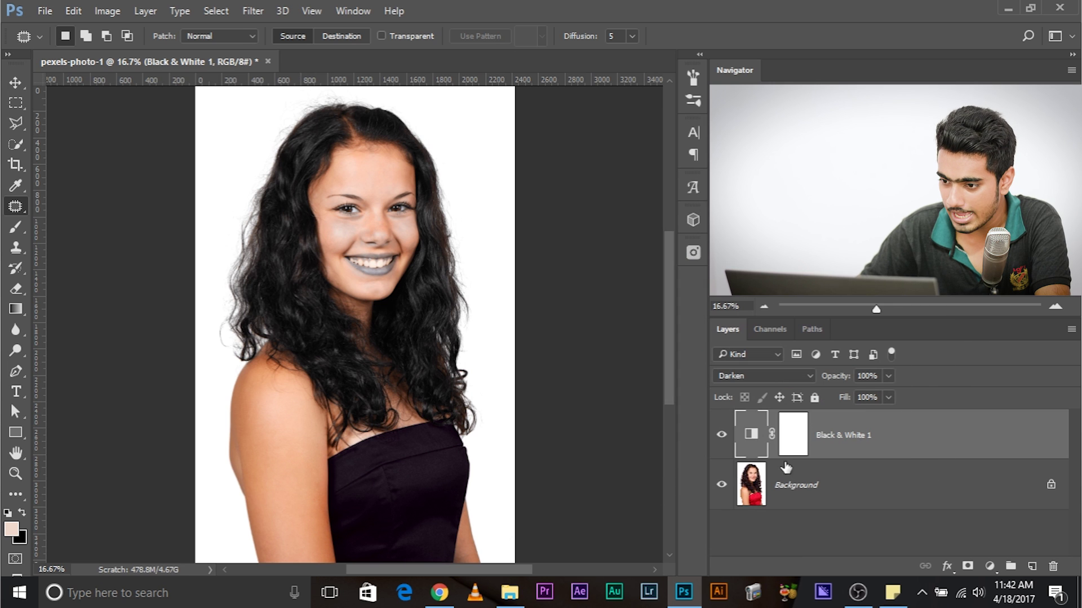
- Invert the Black & White 1 layer mask to black with Ctrl+I, hiding the effect
{"action": "left_click", "coordinate": [792, 441]}
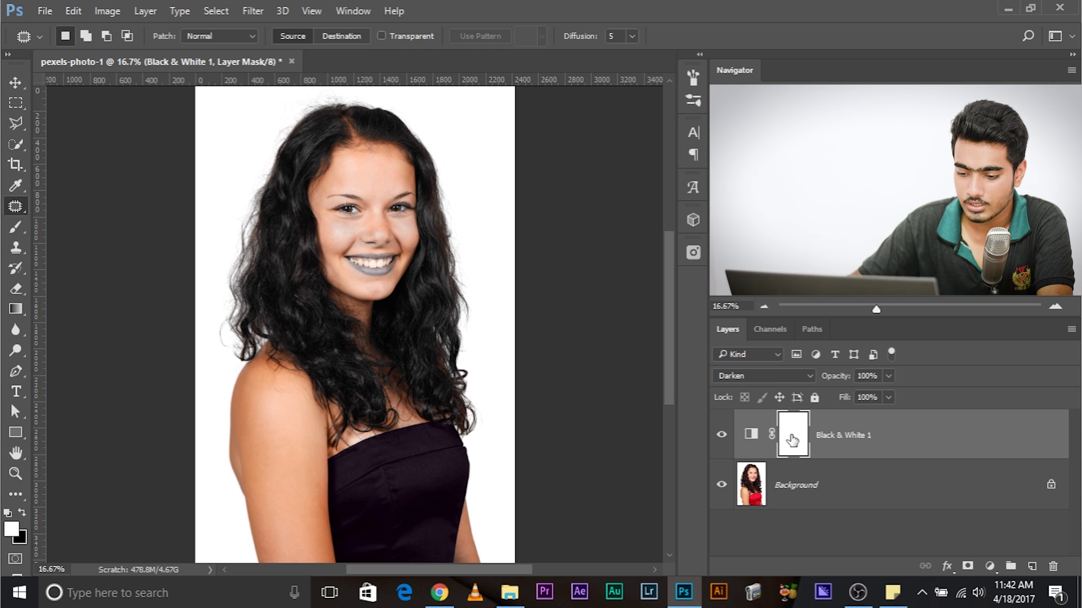
{"action": "key", "text": "ctrl+i"}
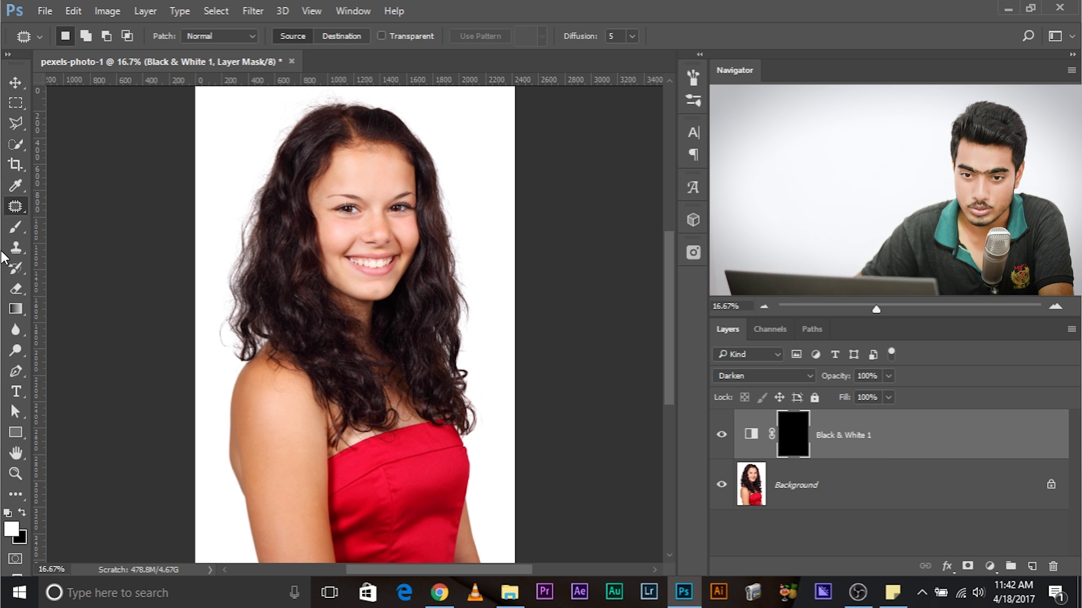
{"action": "left_click", "coordinate": [15, 227]}
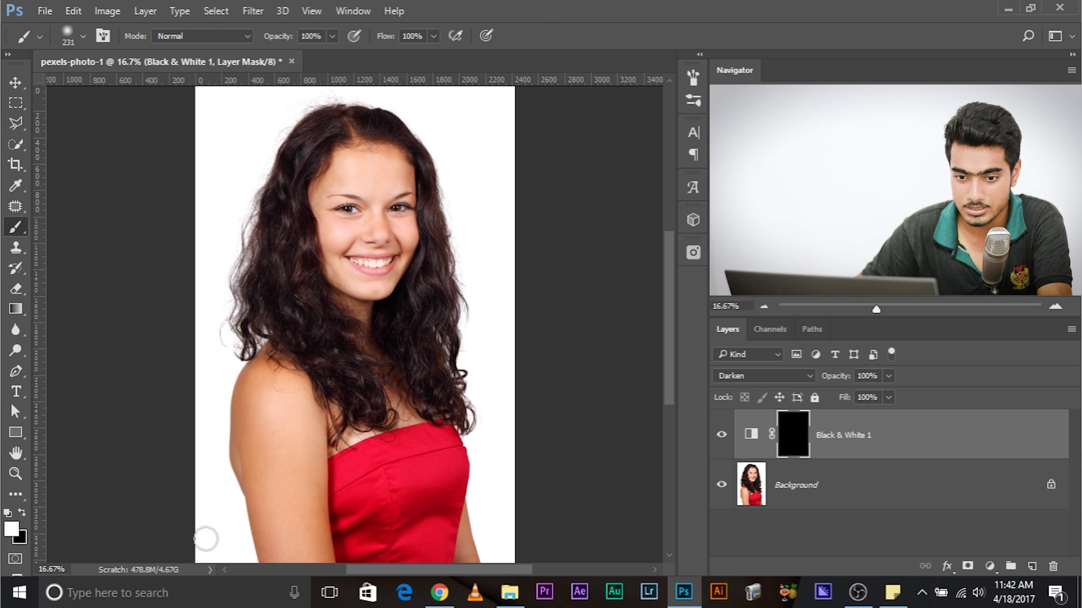
- Paint white on the mask over the dress, enlarge the brush to 531, and compare with the layer hidden
{"action": "mouse_move", "coordinate": [338, 483]}
{"action": "left_mouse_down"}
{"action": "mouse_move", "coordinate": [374, 478]}
{"action": "mouse_move", "coordinate": [400, 515]}
{"action": "mouse_move", "coordinate": [453, 449]}
{"action": "mouse_move", "coordinate": [468, 494]}
{"action": "mouse_move", "coordinate": [435, 451]}
{"action": "mouse_move", "coordinate": [387, 434]}
{"action": "mouse_move", "coordinate": [363, 451]}
{"action": "mouse_move", "coordinate": [332, 524]}
{"action": "mouse_move", "coordinate": [436, 572]}
{"action": "mouse_move", "coordinate": [450, 550]}
{"action": "mouse_move", "coordinate": [386, 556]}
{"action": "mouse_move", "coordinate": [339, 526]}
{"action": "mouse_move", "coordinate": [351, 560]}
{"action": "left_mouse_up"}
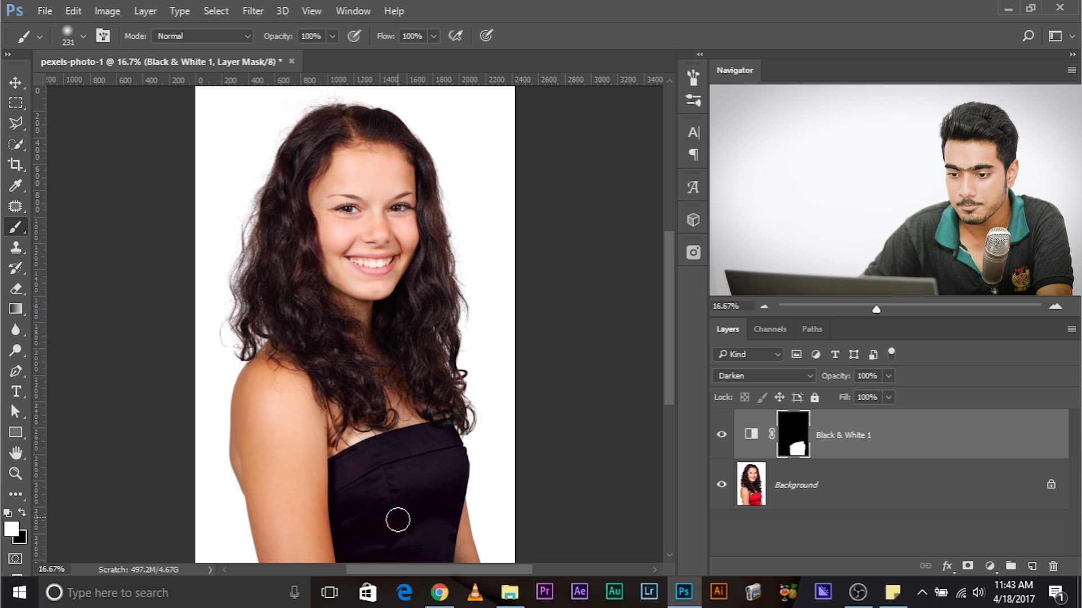
{"action": "right_click", "coordinate": [380, 495], "text": "alt"}
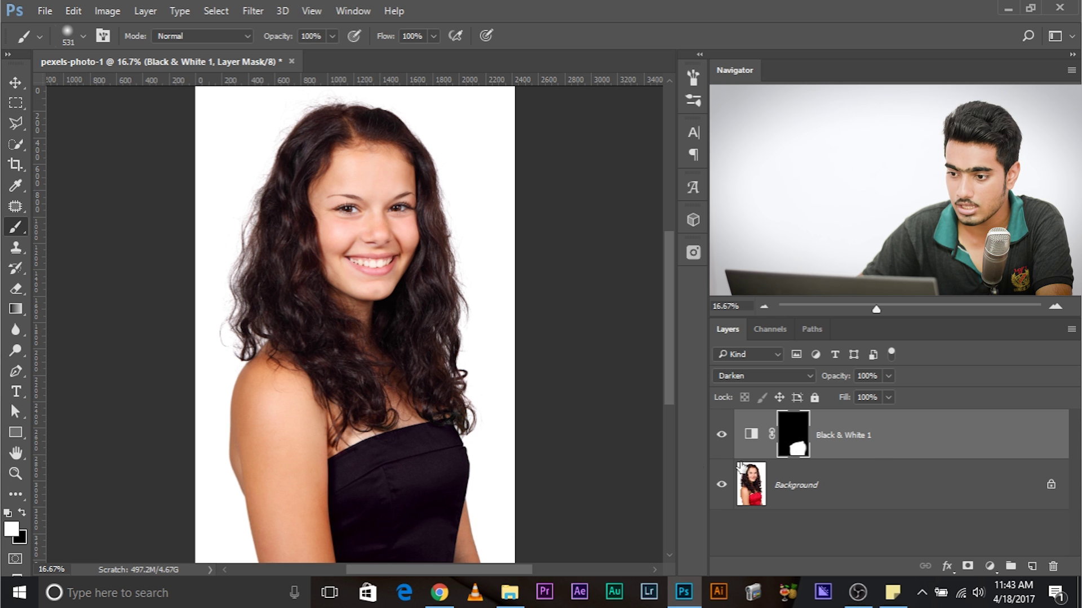
{"action": "left_click", "coordinate": [721, 435]}
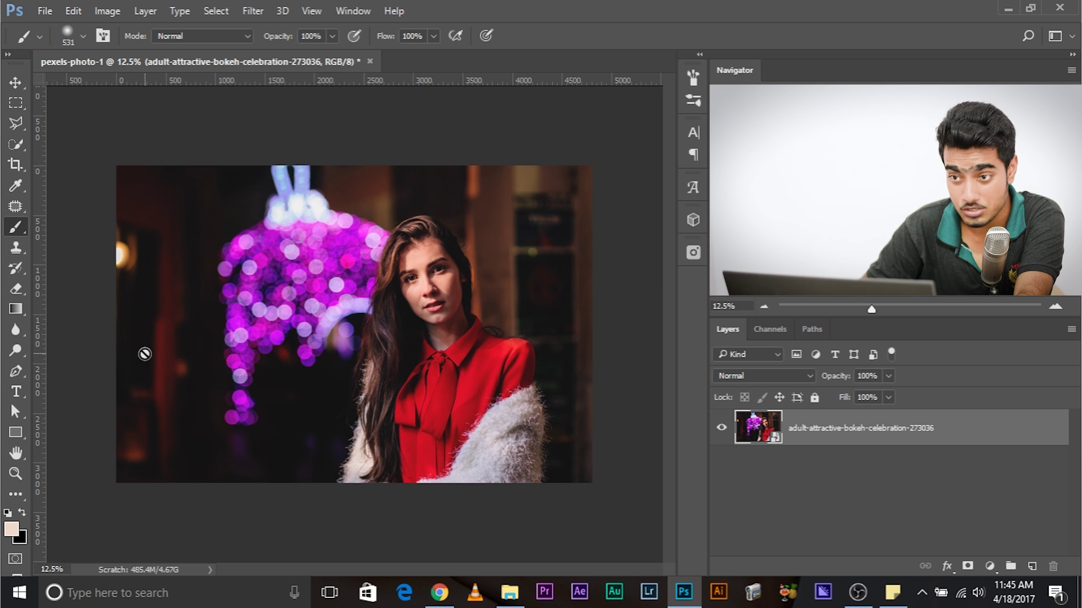
- Add a Black & White adjustment layer to the bokeh photo and blend it as Lighten
{"action": "left_click", "coordinate": [989, 567]}
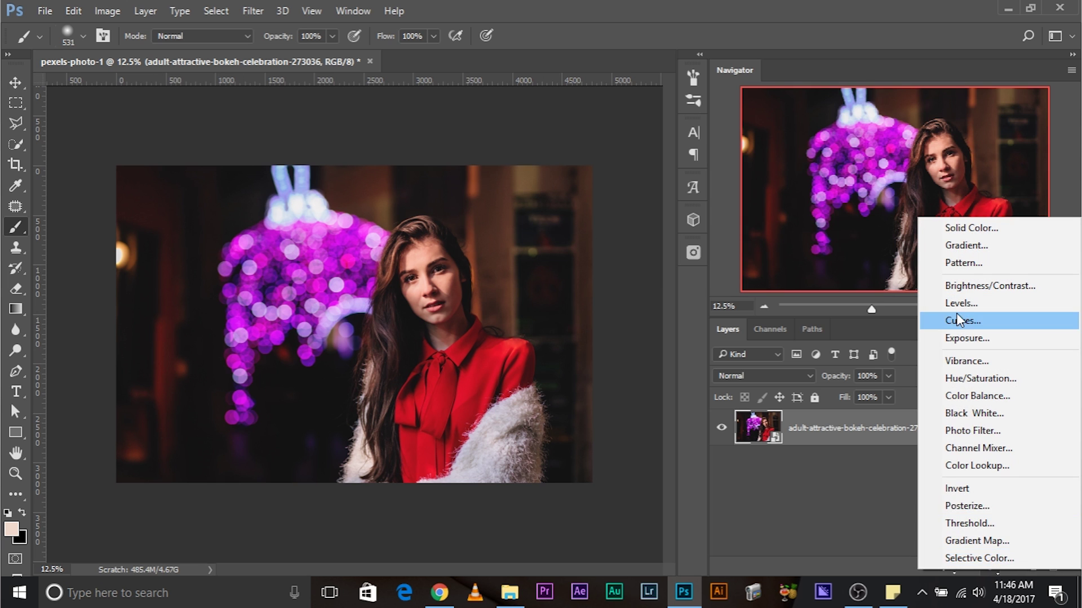
{"action": "left_click", "coordinate": [985, 414]}
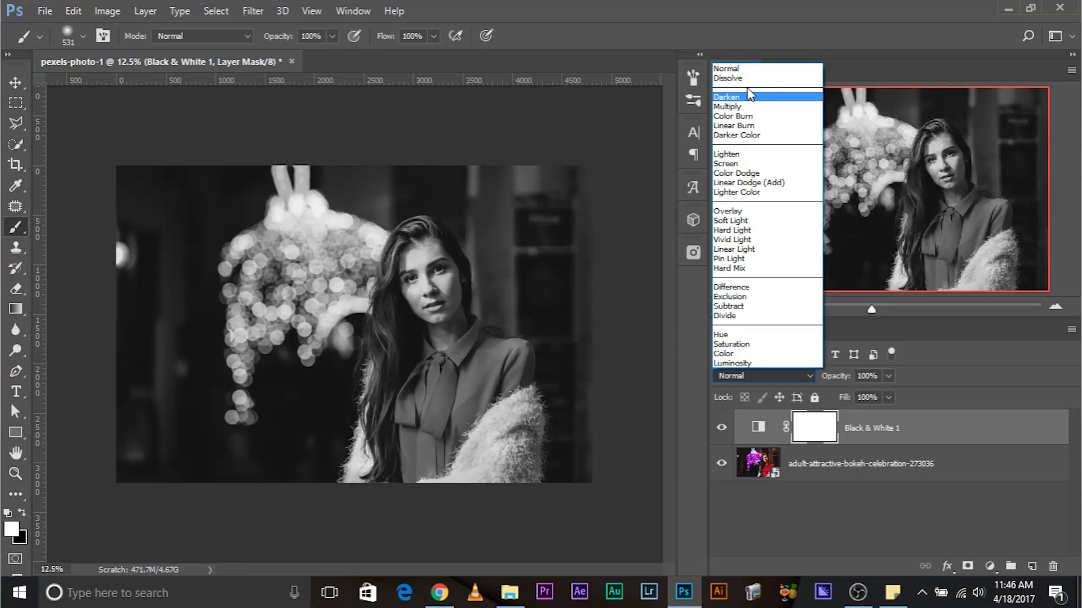
{"action": "left_click", "coordinate": [734, 157]}
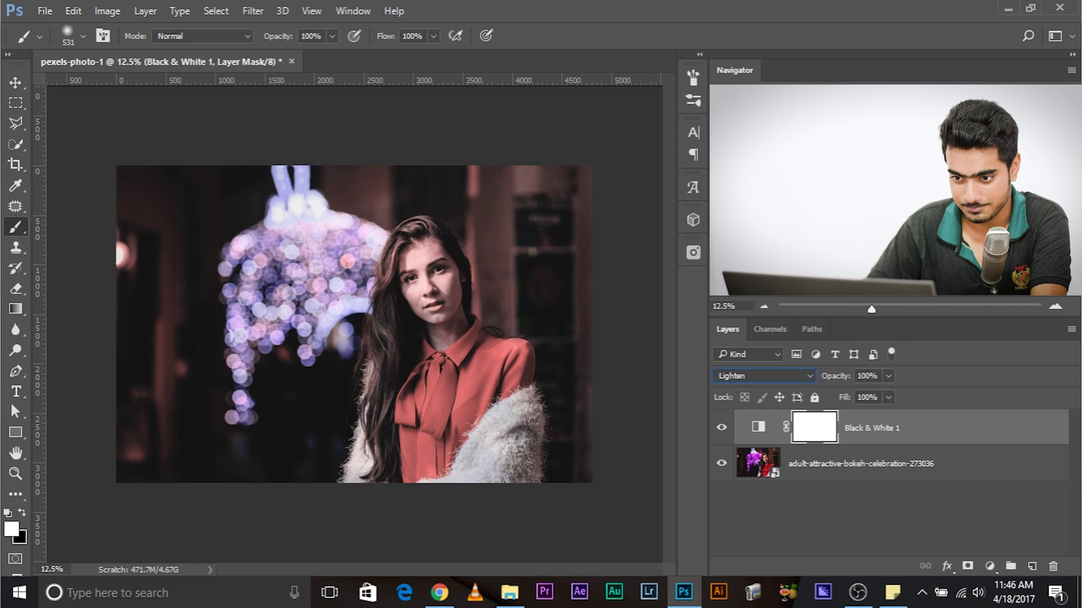
- Drop the Black & White Reds, Blues and Magentas sliders to -200, restoring full colour
{"action": "double_click", "coordinate": [757, 426]}
{"action": "left_click_drag", "start_coordinate": [766, 130], "coordinate": [822, 125]}
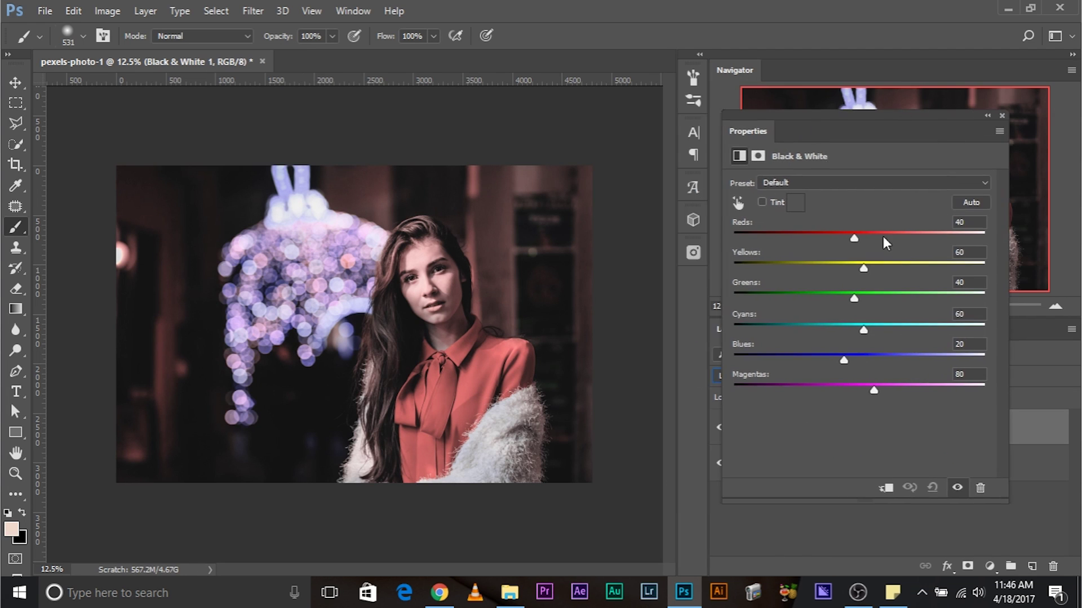
{"action": "left_click_drag", "start_coordinate": [869, 236], "coordinate": [718, 245]}
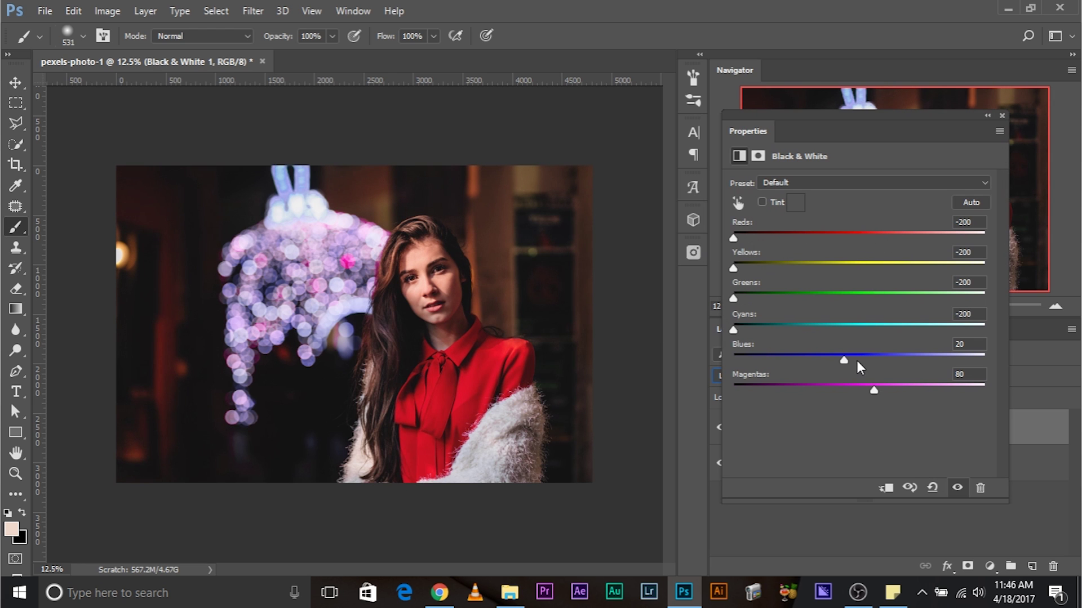
{"action": "left_click_drag", "start_coordinate": [857, 362], "coordinate": [562, 346]}
{"action": "left_click_drag", "start_coordinate": [873, 389], "coordinate": [772, 390]}
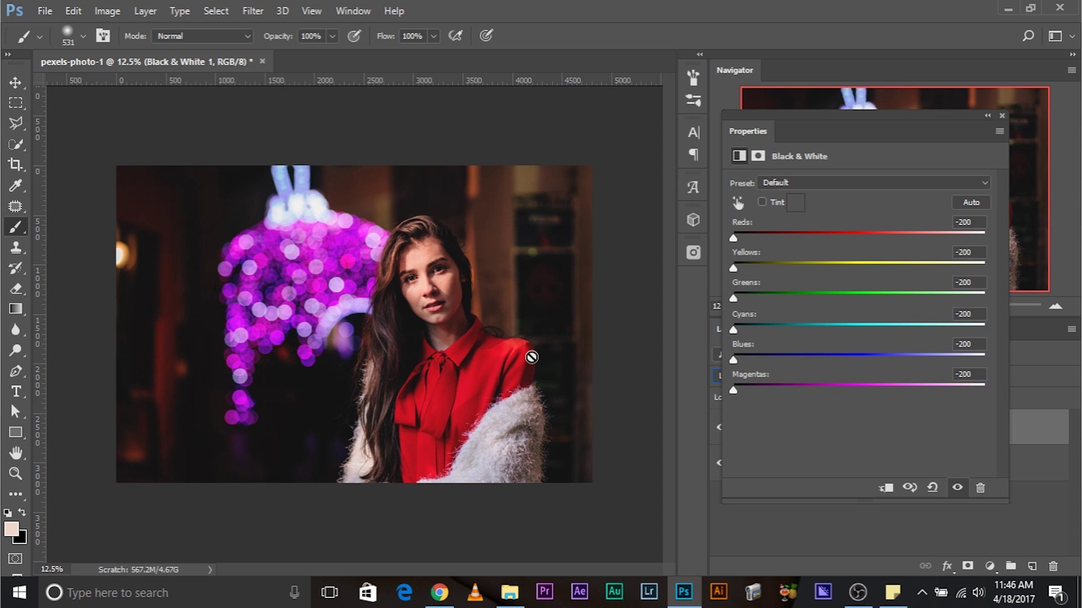
{"action": "left_click_drag", "start_coordinate": [756, 146], "coordinate": [765, 201]}
{"action": "key", "text": "ctrl+equal"}
{"action": "key", "text": "ctrl+equal"}
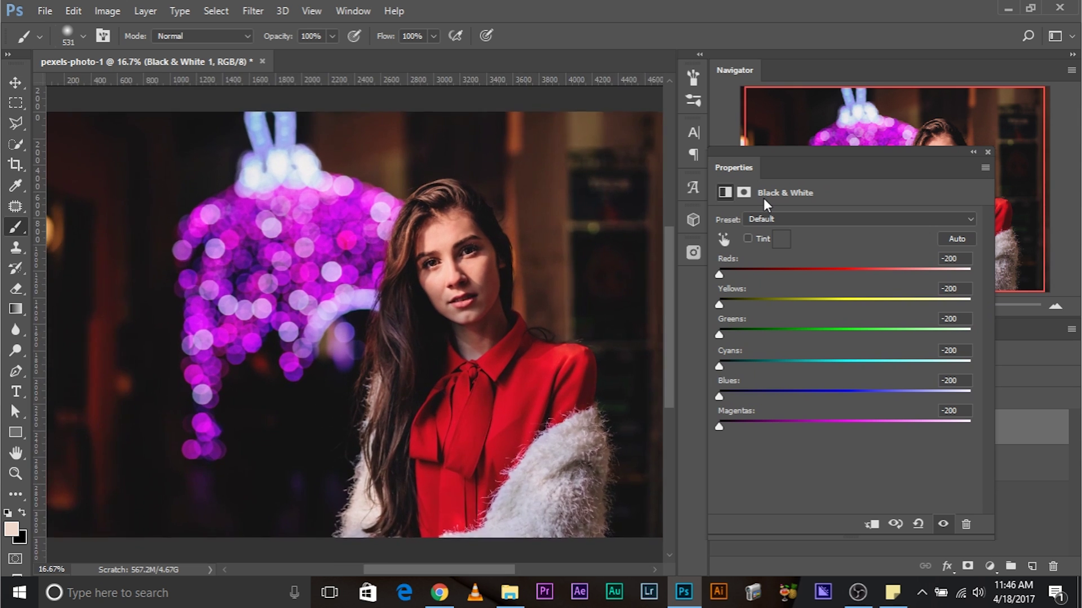
- Zoom in on the blouse and adjust Reds to 59 and Magentas upward to pale it
{"action": "left_click_drag", "start_coordinate": [508, 445], "coordinate": [355, 366]}
{"action": "left_click_drag", "start_coordinate": [720, 271], "coordinate": [881, 276]}
{"action": "key", "text": "ctrl+plus"}
{"action": "key", "text": "ctrl+plus"}
{"action": "key", "text": "ctrl+plus"}
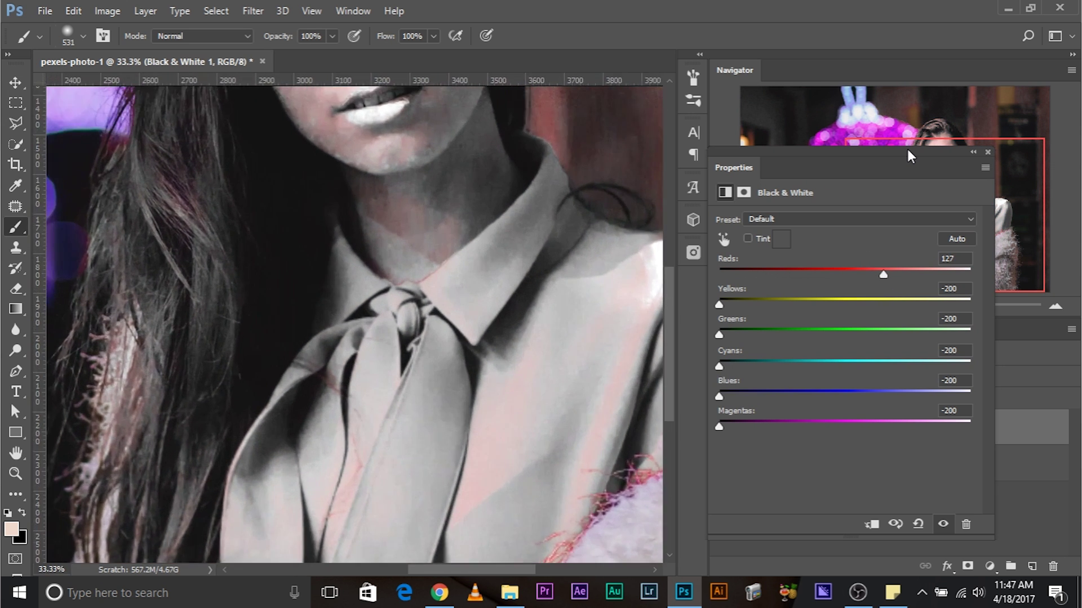
{"action": "left_click_drag", "start_coordinate": [390, 362], "coordinate": [344, 95]}
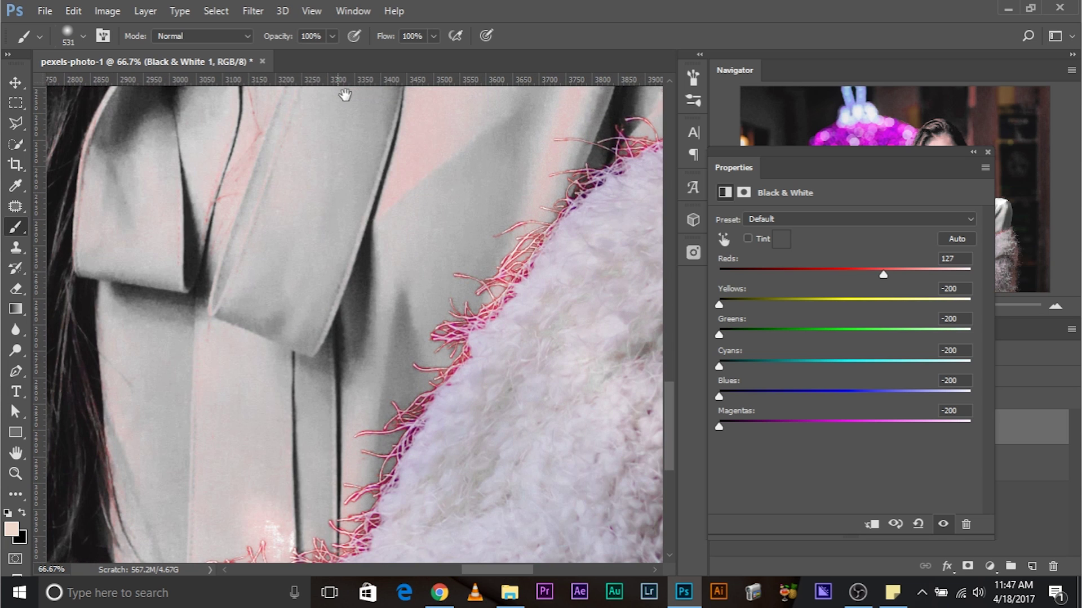
{"action": "left_click_drag", "start_coordinate": [430, 244], "coordinate": [467, 278]}
{"action": "left_click_drag", "start_coordinate": [882, 275], "coordinate": [838, 279]}
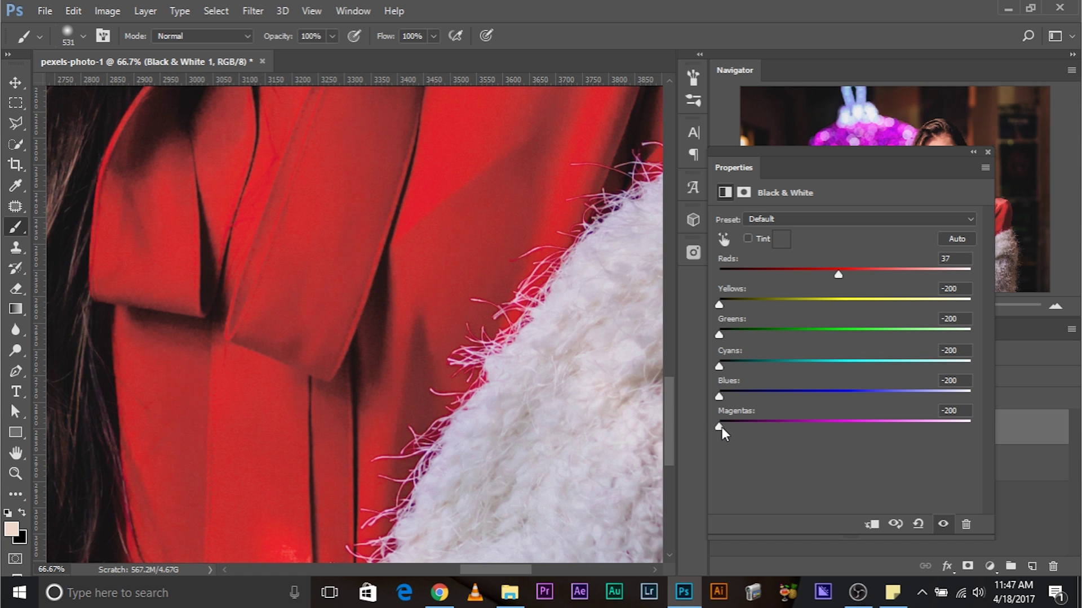
{"action": "left_click_drag", "start_coordinate": [793, 424], "coordinate": [834, 429]}
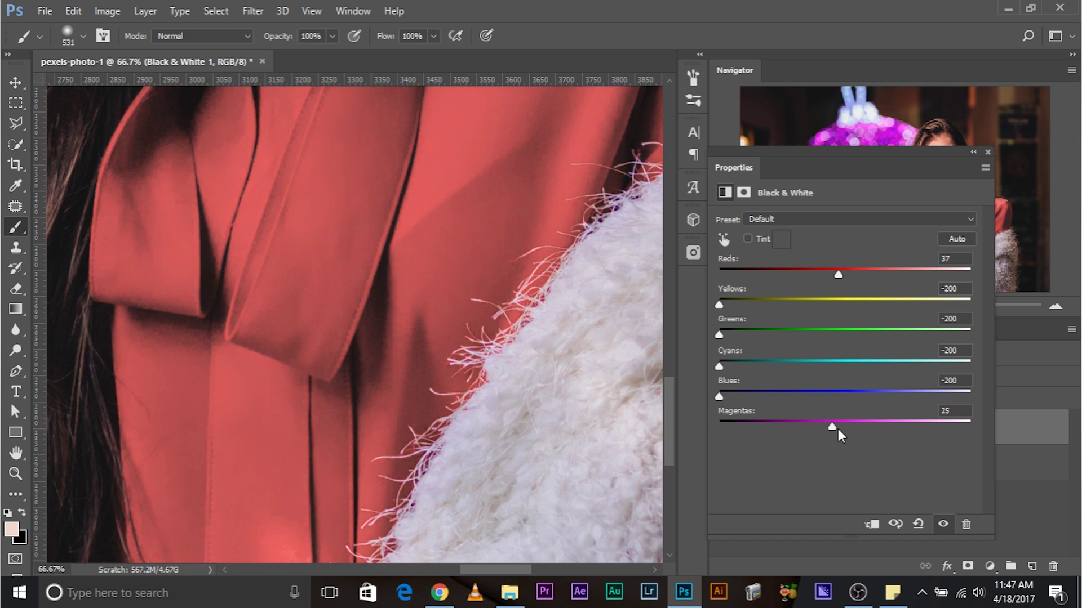
{"action": "left_click_drag", "start_coordinate": [835, 274], "coordinate": [850, 275]}
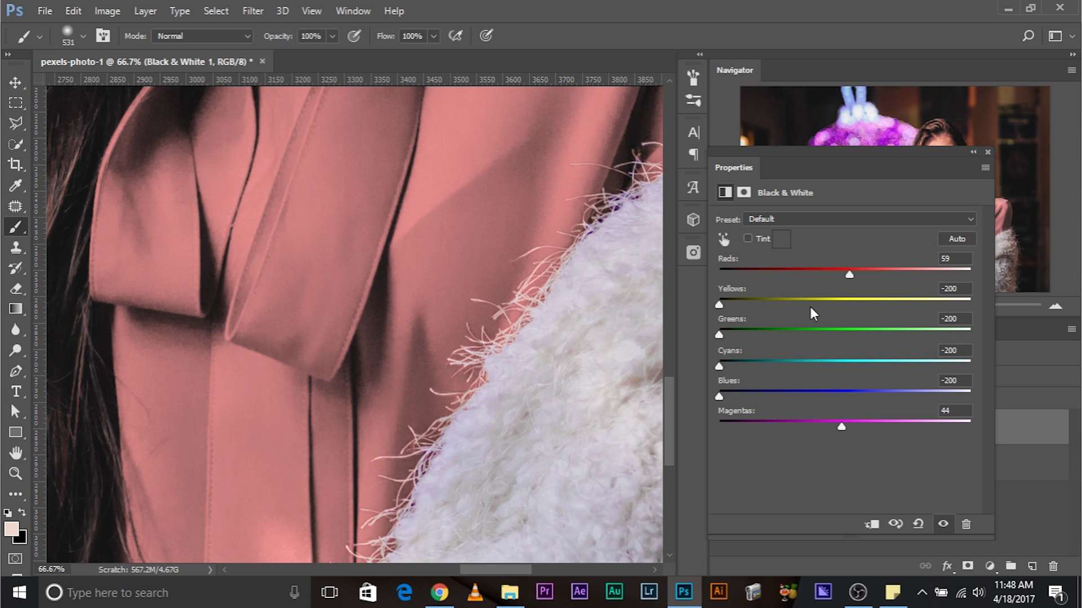
- Finalise Magentas at 85 and Reds at 107 so the blouse turns near-white
{"action": "left_click_drag", "start_coordinate": [844, 423], "coordinate": [872, 415]}
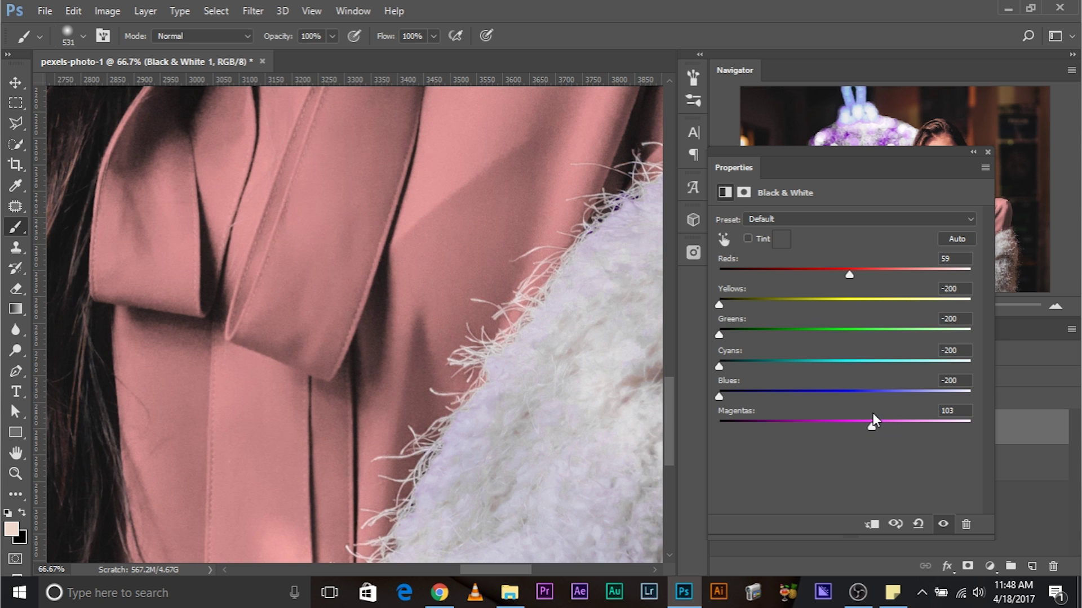
{"action": "left_click_drag", "start_coordinate": [849, 272], "coordinate": [865, 271]}
{"action": "mouse_move", "coordinate": [872, 426]}
{"action": "left_mouse_down"}
{"action": "mouse_move", "coordinate": [894, 428]}
{"action": "mouse_move", "coordinate": [862, 426]}
{"action": "left_mouse_up"}
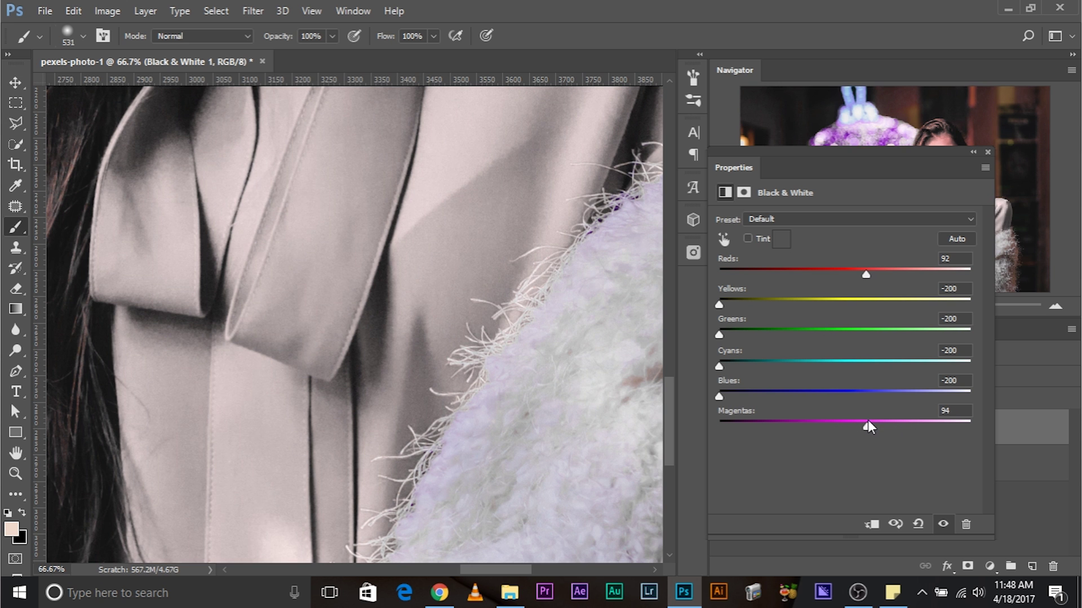
{"action": "left_click_drag", "start_coordinate": [866, 273], "coordinate": [873, 271]}
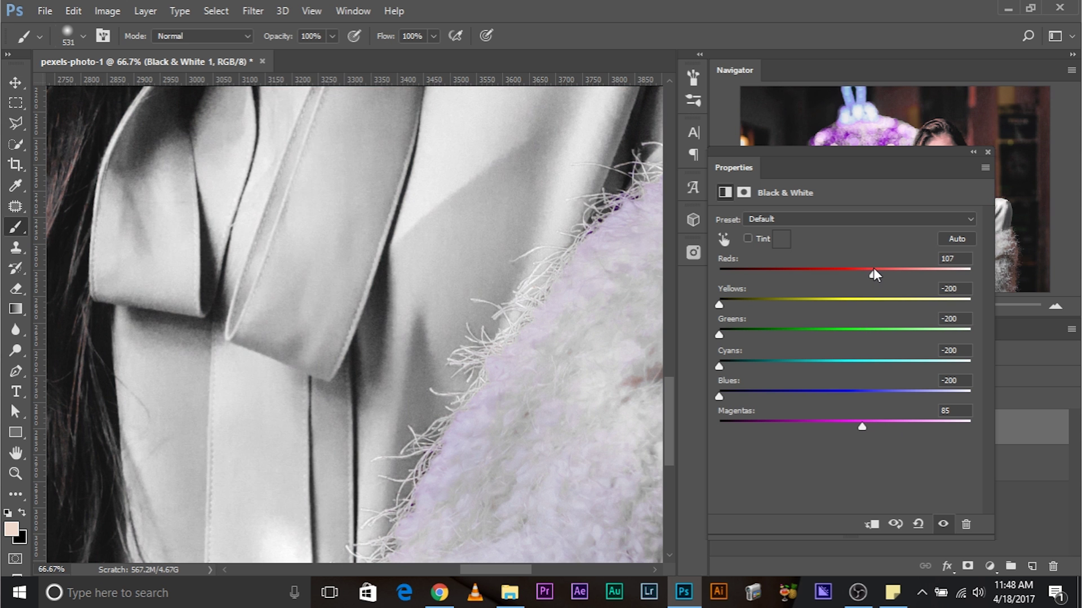
{"action": "key", "text": "ctrl+minus"}
{"action": "key", "text": "ctrl+minus"}
{"action": "key", "text": "ctrl+minus"}
{"action": "key", "text": "ctrl+minus"}
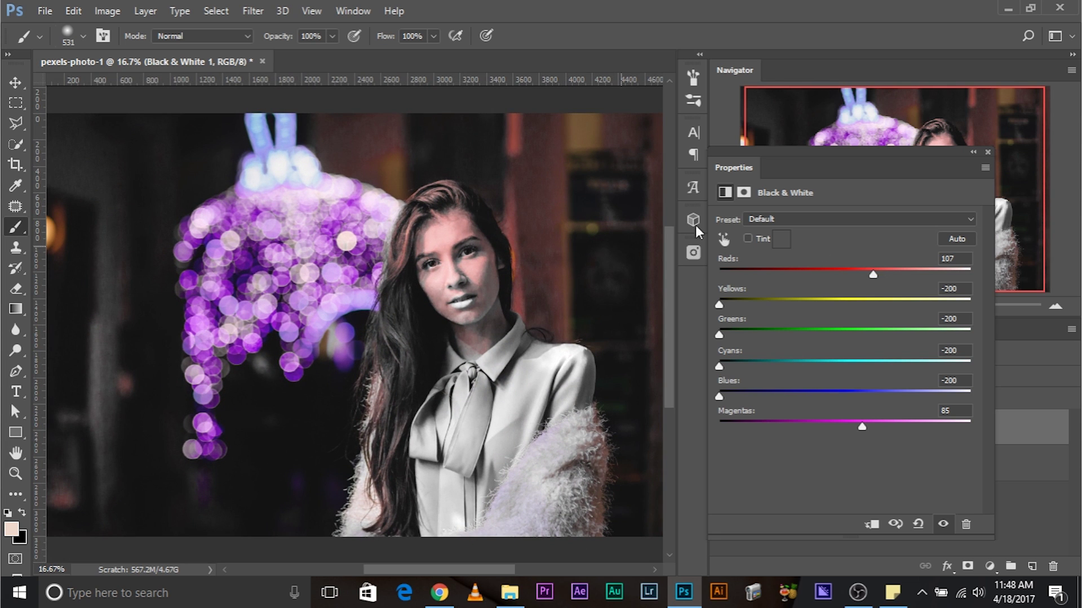
{"action": "left_click", "coordinate": [987, 153]}
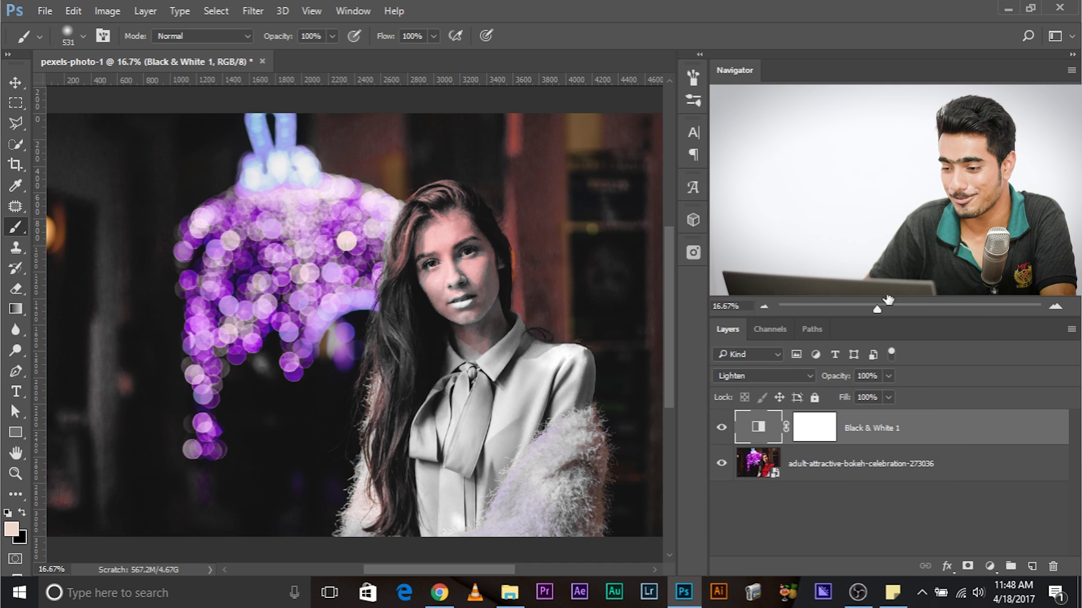
- Compare the layer on and off, then invert the Black & White 1 mask to hide the effect
{"action": "left_click", "coordinate": [722, 429]}
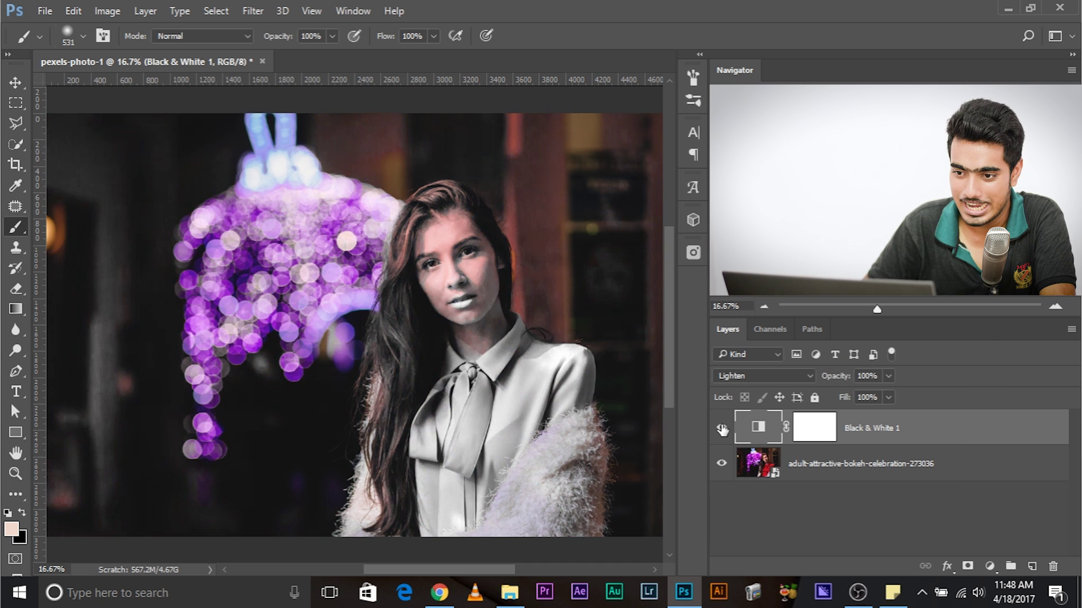
{"action": "left_click", "coordinate": [722, 430]}
{"action": "key", "text": "ctrl+plus"}
{"action": "key", "text": "ctrl+plus"}
{"action": "key", "text": "ctrl+plus"}
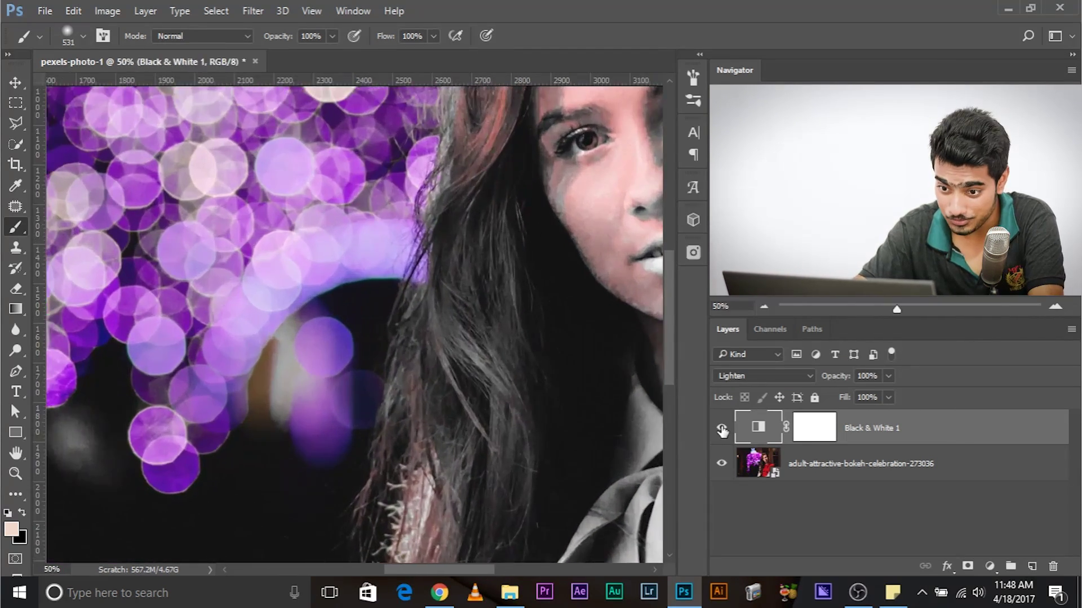
{"action": "left_click", "coordinate": [823, 429]}
{"action": "key", "text": "ctrl+i"}
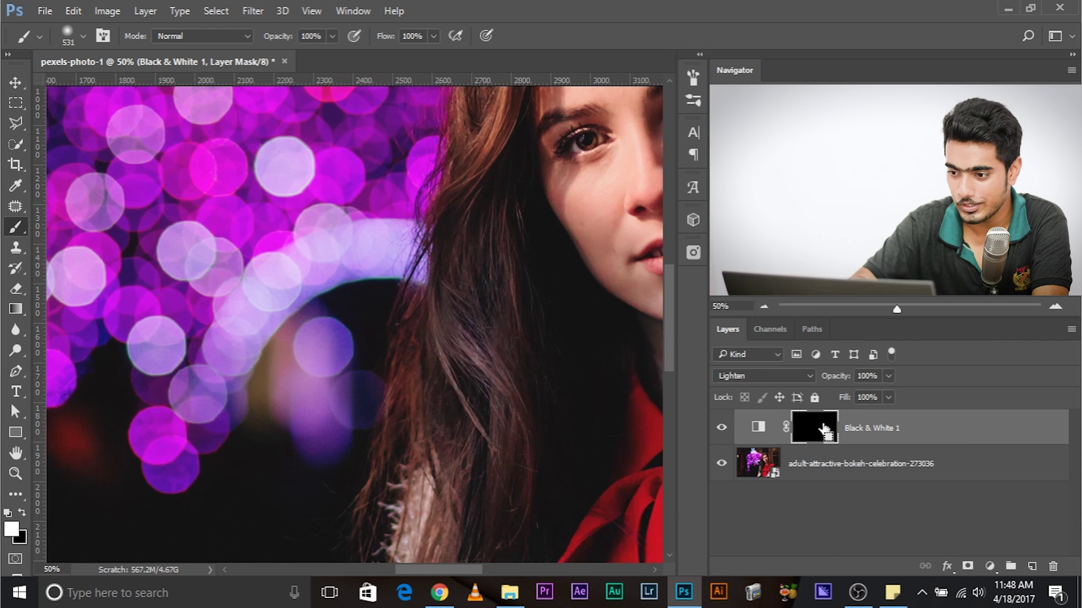
- Paint white on the mask over the blouse with a 155 px brush
{"action": "left_click_drag", "start_coordinate": [387, 398], "coordinate": [152, 181]}
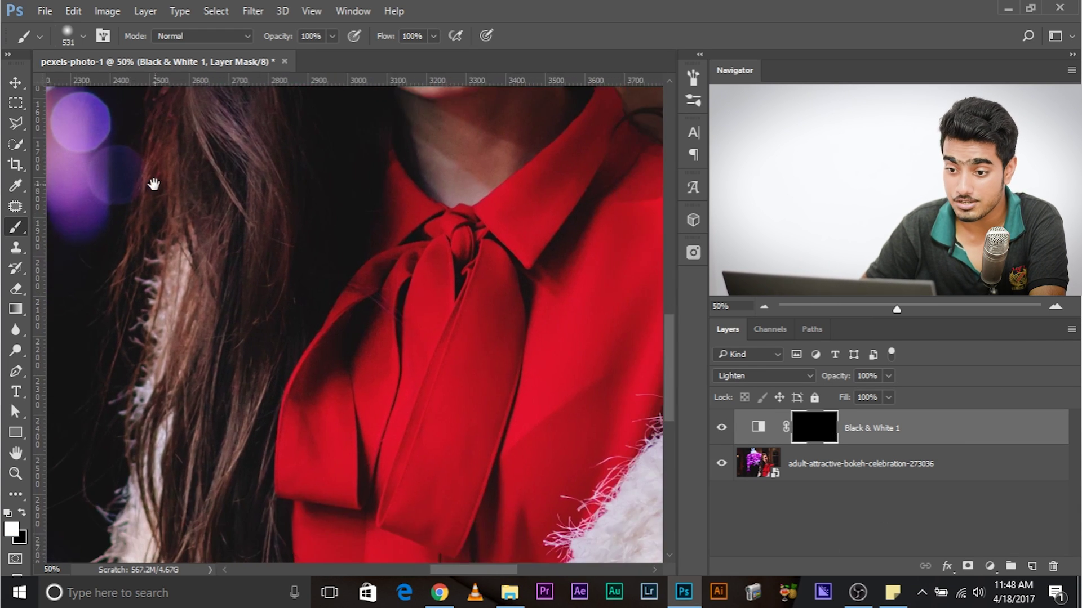
{"action": "left_click_drag", "start_coordinate": [304, 324], "coordinate": [272, 326]}
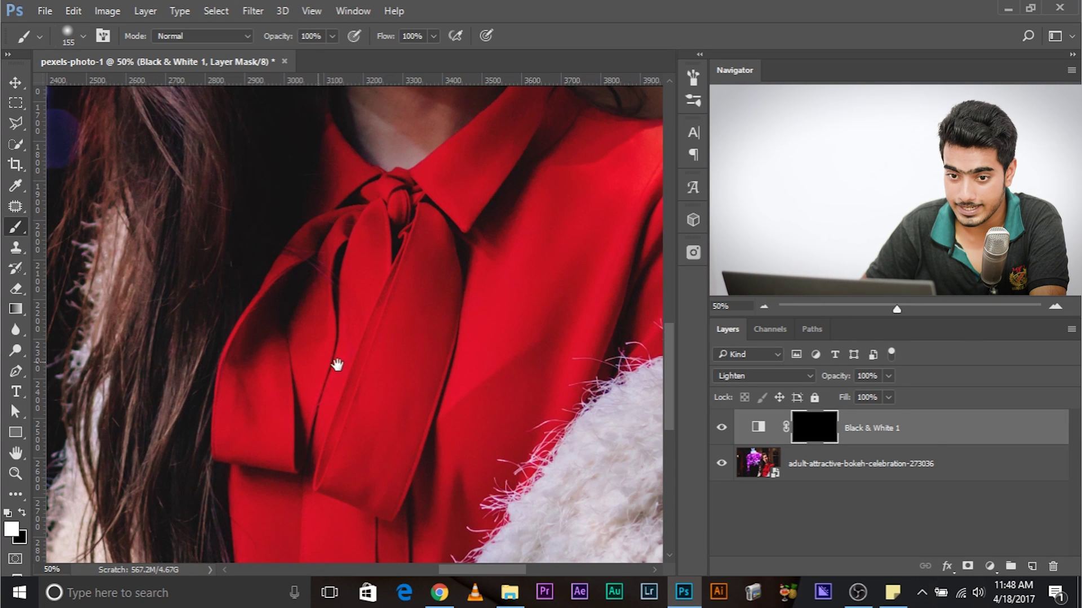
{"action": "left_click_drag", "start_coordinate": [336, 360], "coordinate": [247, 298]}
{"action": "mouse_move", "coordinate": [463, 367]}
{"action": "left_mouse_down"}
{"action": "mouse_move", "coordinate": [398, 457]}
{"action": "mouse_move", "coordinate": [424, 323]}
{"action": "mouse_move", "coordinate": [399, 359]}
{"action": "mouse_move", "coordinate": [372, 458]}
{"action": "mouse_move", "coordinate": [306, 540]}
{"action": "mouse_move", "coordinate": [286, 522]}
{"action": "mouse_move", "coordinate": [197, 539]}
{"action": "mouse_move", "coordinate": [200, 551]}
{"action": "mouse_move", "coordinate": [182, 520]}
{"action": "mouse_move", "coordinate": [172, 344]}
{"action": "left_mouse_up"}
{"action": "mouse_move", "coordinate": [185, 283]}
{"action": "left_mouse_down"}
{"action": "mouse_move", "coordinate": [201, 455]}
{"action": "mouse_move", "coordinate": [181, 445]}
{"action": "mouse_move", "coordinate": [201, 325]}
{"action": "mouse_move", "coordinate": [276, 236]}
{"action": "left_mouse_up"}
{"action": "left_click_drag", "start_coordinate": [251, 304], "coordinate": [223, 399]}
- Refine the reveal along the collar edge with 75 px and 36 px brushes
{"action": "right_click", "coordinate": [263, 367], "text": "alt"}
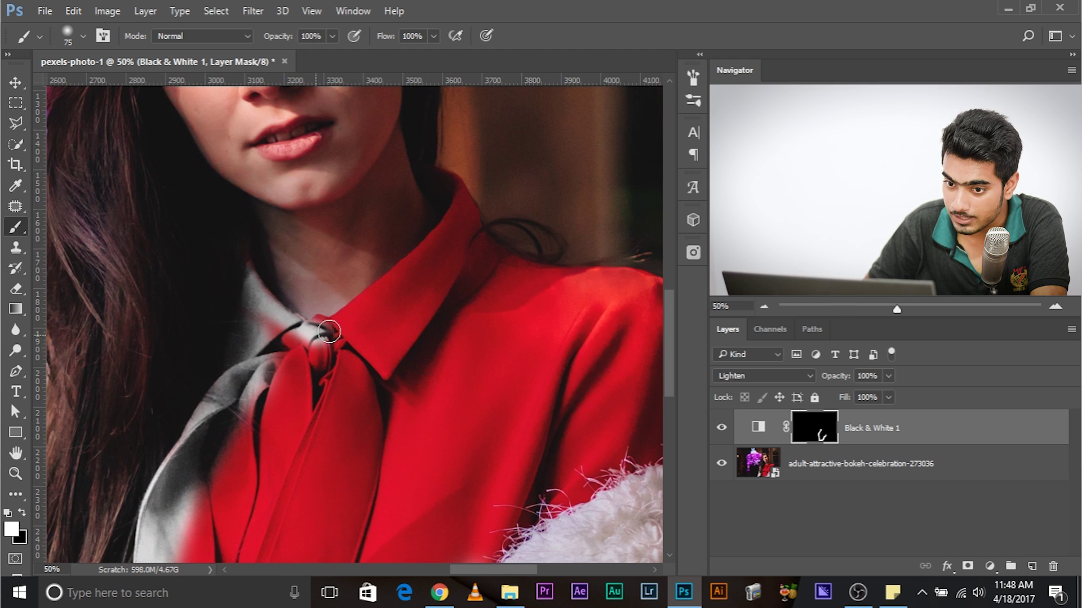
{"action": "scroll", "coordinate": [320, 361], "scroll_direction": "up", "scroll_amount": 3}
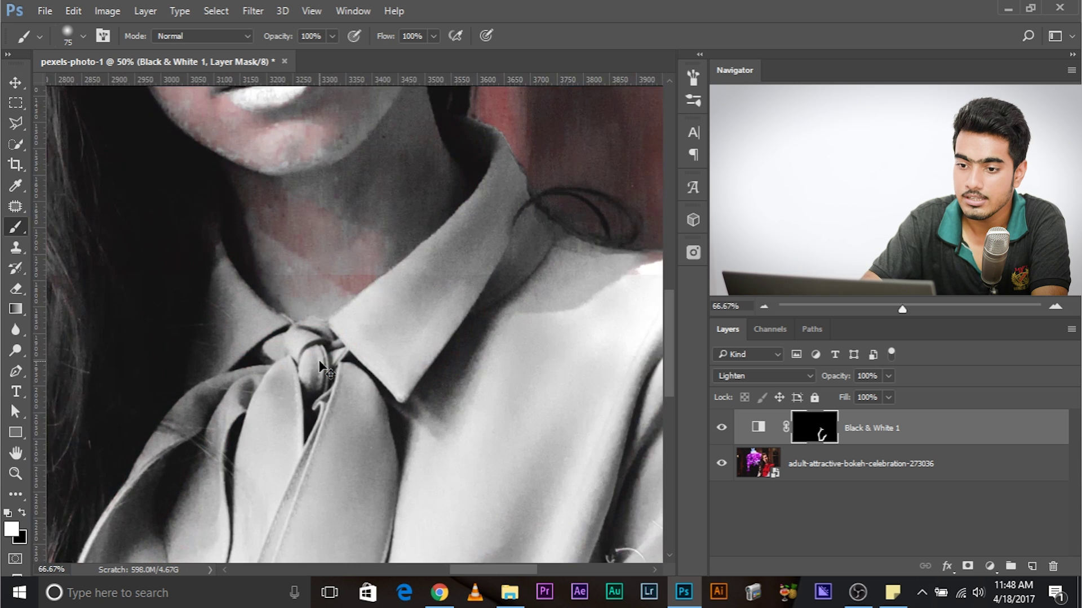
{"action": "left_click_drag", "start_coordinate": [234, 415], "coordinate": [249, 447]}
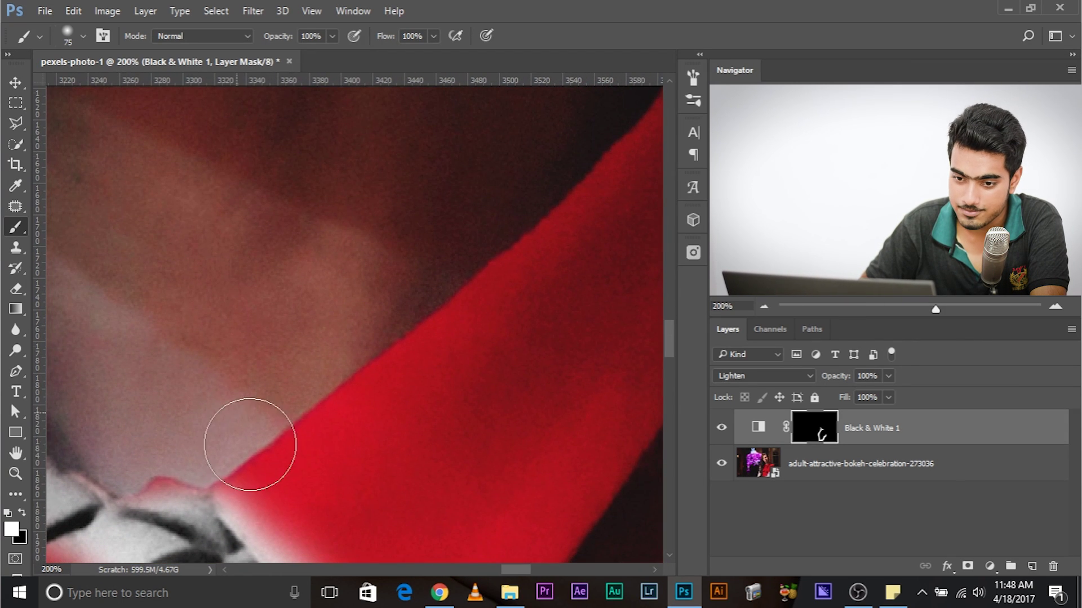
{"action": "right_click", "coordinate": [247, 450], "text": "alt"}
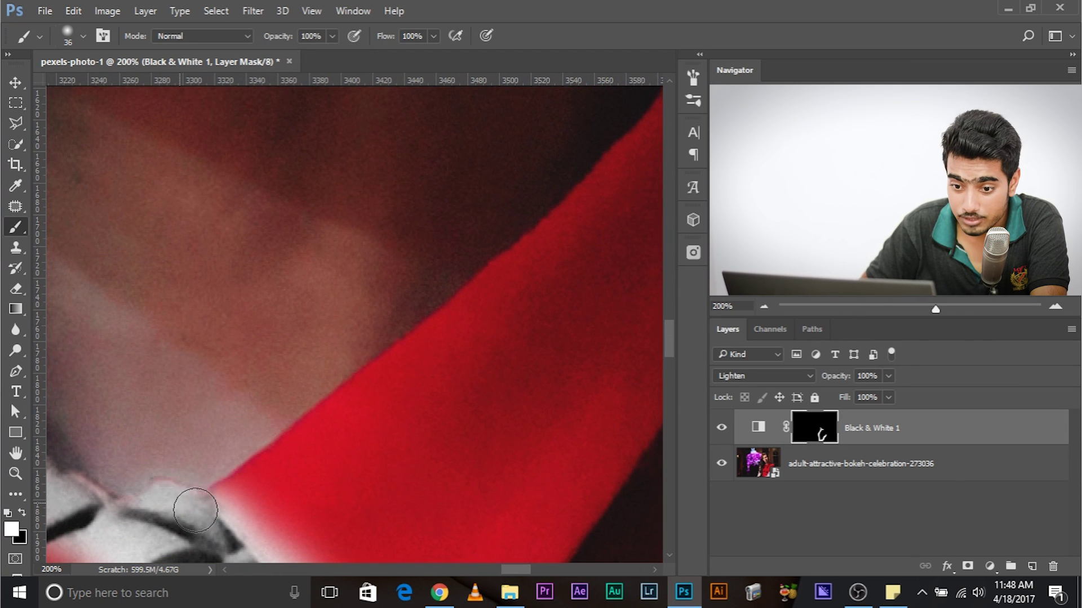
{"action": "mouse_move", "coordinate": [195, 511]}
{"action": "left_mouse_down"}
{"action": "mouse_move", "coordinate": [253, 483]}
{"action": "mouse_move", "coordinate": [402, 374]}
{"action": "left_mouse_up"}
{"action": "mouse_move", "coordinate": [442, 346]}
{"action": "left_mouse_down"}
{"action": "mouse_move", "coordinate": [326, 489]}
{"action": "mouse_move", "coordinate": [335, 449]}
{"action": "mouse_move", "coordinate": [397, 389]}
{"action": "left_mouse_up"}
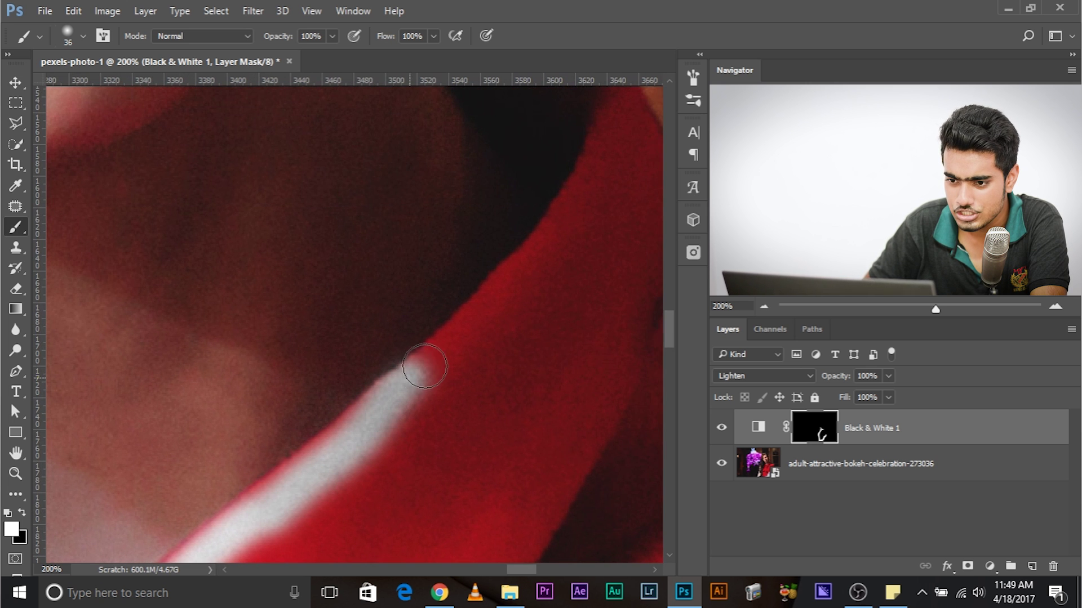
{"action": "mouse_move", "coordinate": [505, 290]}
{"action": "left_mouse_down"}
{"action": "mouse_move", "coordinate": [560, 212]}
{"action": "mouse_move", "coordinate": [410, 205]}
{"action": "mouse_move", "coordinate": [287, 357]}
{"action": "mouse_move", "coordinate": [257, 243]}
{"action": "mouse_move", "coordinate": [532, 302]}
{"action": "mouse_move", "coordinate": [442, 326]}
{"action": "mouse_move", "coordinate": [329, 405]}
{"action": "mouse_move", "coordinate": [462, 248]}
{"action": "mouse_move", "coordinate": [360, 338]}
{"action": "mouse_move", "coordinate": [382, 363]}
{"action": "mouse_move", "coordinate": [359, 327]}
{"action": "mouse_move", "coordinate": [410, 458]}
{"action": "left_mouse_up"}
{"action": "key", "text": "ctrl+minus"}
{"action": "key", "text": "ctrl+minus"}
{"action": "key", "text": "bracketright"}
{"action": "key", "text": "bracketright"}
{"action": "key", "text": "bracketright"}
{"action": "key", "text": "bracketright"}
{"action": "key", "text": "bracketright"}
{"action": "key", "text": "bracketright"}
{"action": "key", "text": "bracketright"}
{"action": "key", "text": "bracketright"}
{"action": "key", "text": "ctrl+plus"}
{"action": "key", "text": "ctrl+plus"}
{"action": "key", "text": "bracketleft"}
{"action": "key", "text": "bracketleft"}
{"action": "key", "text": "bracketleft"}
{"action": "key", "text": "bracketleft"}
{"action": "key", "text": "bracketleft"}
{"action": "key", "text": "bracketleft"}
{"action": "key", "text": "bracketleft"}
{"action": "key", "text": "bracketleft"}
{"action": "key", "text": "bracketleft"}
{"action": "key", "text": "bracketleft"}
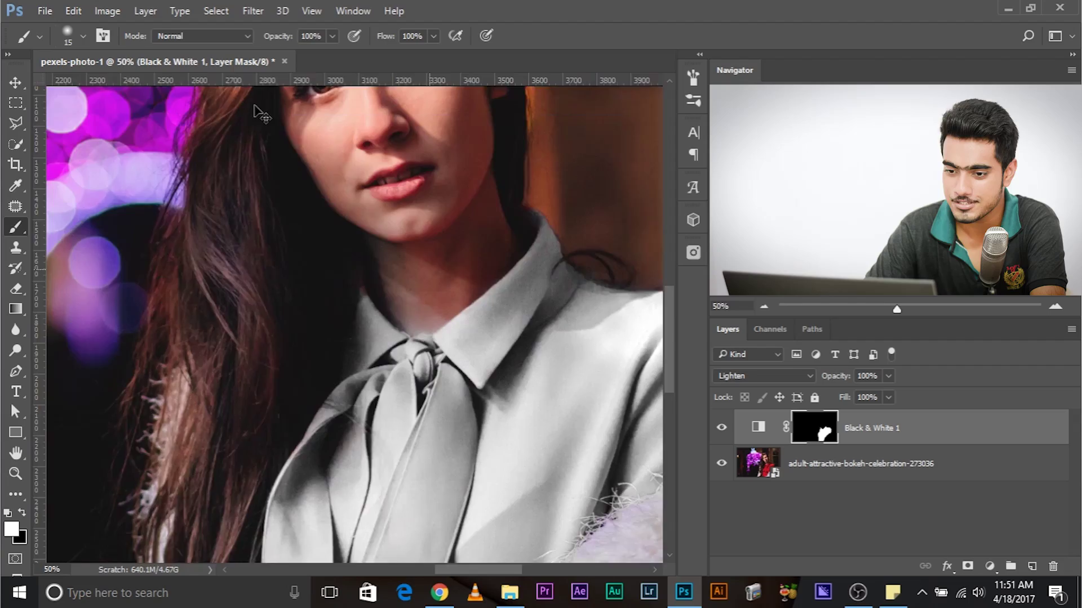
- Toggle the Black & White effect off and on, then zoom in on the blouse collar
{"action": "scroll", "coordinate": [258, 110], "scroll_direction": "down", "scroll_amount": 3}
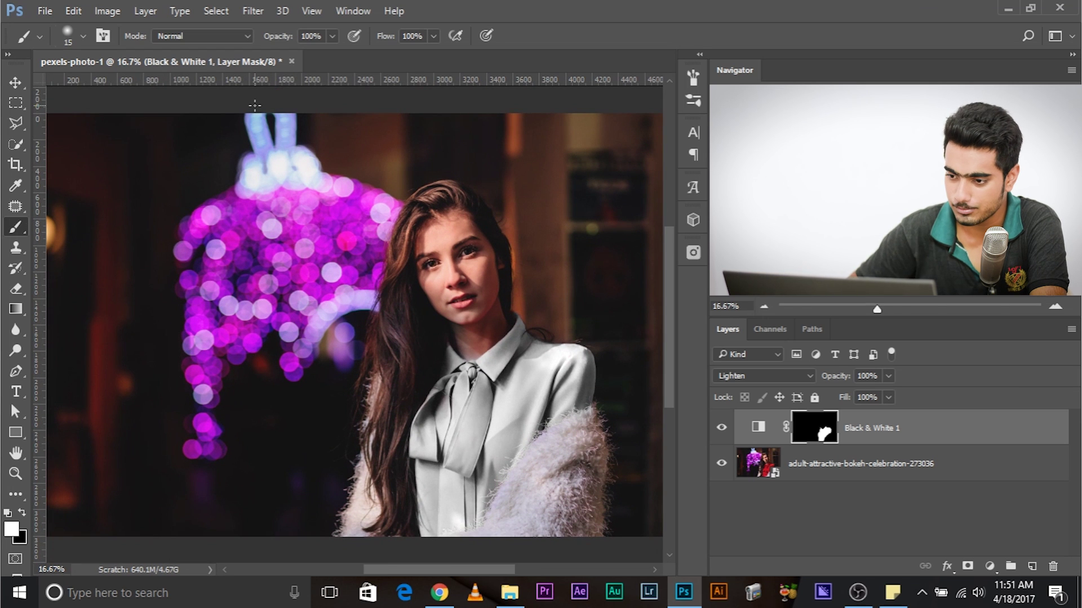
{"action": "left_click", "coordinate": [728, 433]}
{"action": "left_click", "coordinate": [728, 432]}
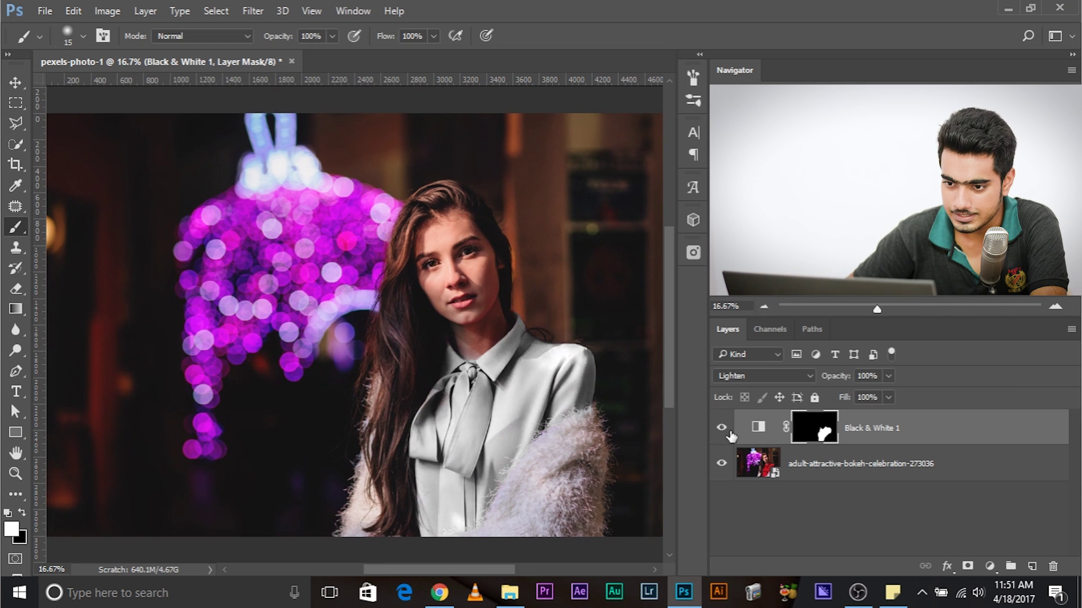
{"action": "key", "text": "ctrl+plus"}
{"action": "key", "text": "ctrl+plus"}
{"action": "key", "text": "ctrl+plus"}
{"action": "key", "text": "ctrl+plus"}
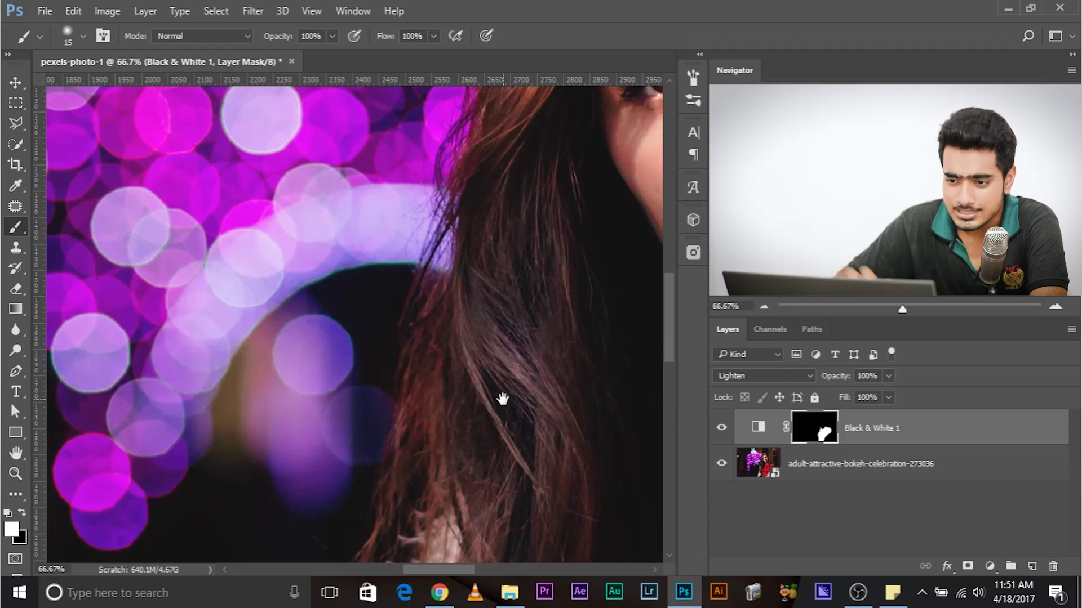
{"action": "left_click_drag", "start_coordinate": [499, 394], "coordinate": [150, 321]}
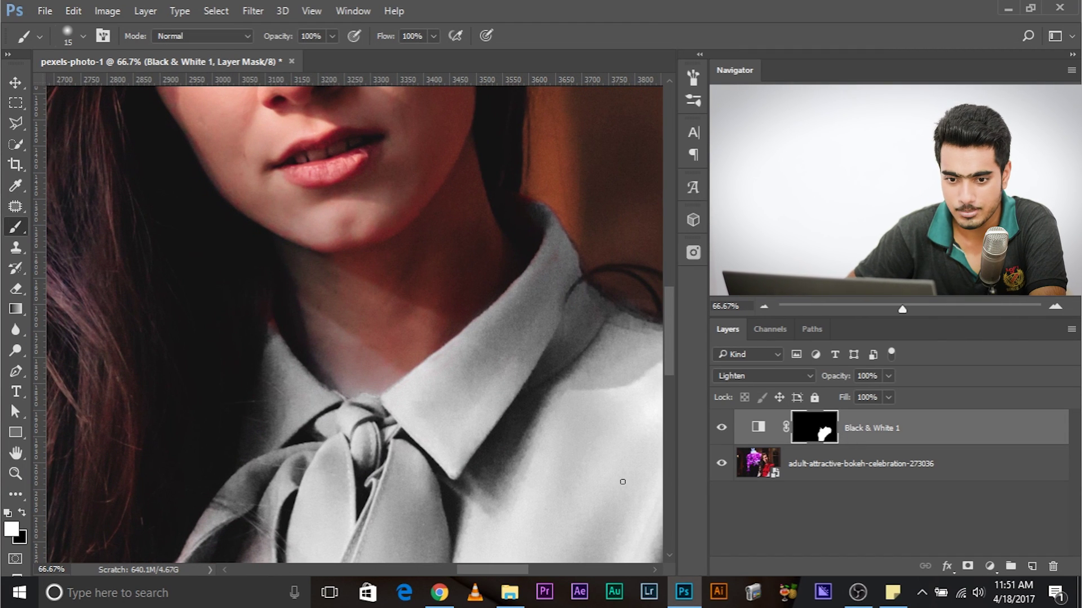
- With a black 33 px brush, paint the mask along the collar edge to restore its colour
{"action": "key", "text": "x"}
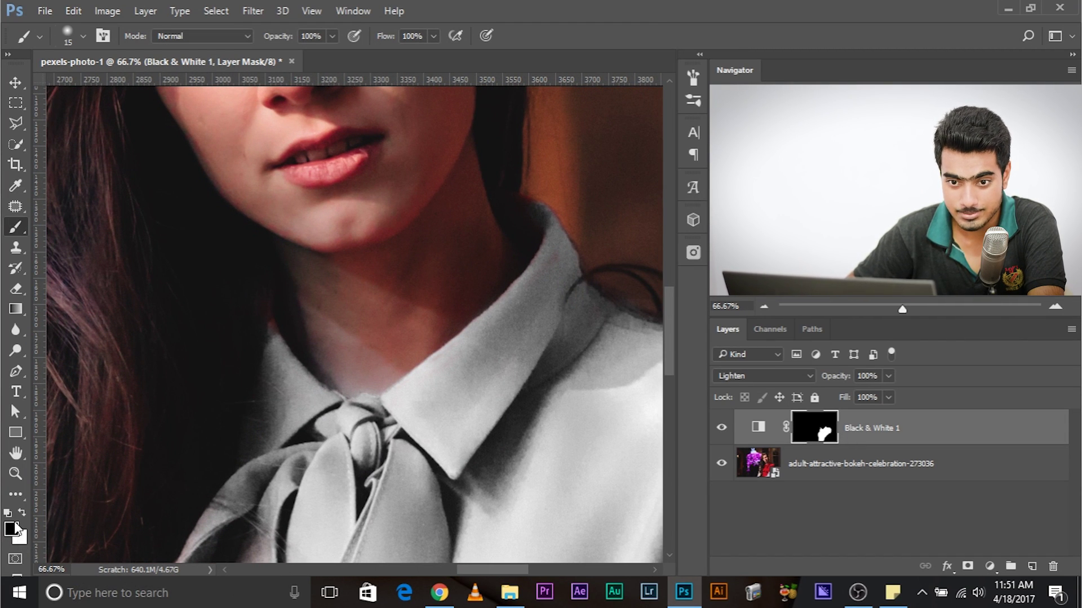
{"action": "key", "text": "bracketright"}
{"action": "key", "text": "bracketright"}
{"action": "key", "text": "bracketright"}
{"action": "key", "text": "bracketright"}
{"action": "key", "text": "bracketright"}
{"action": "key", "text": "bracketright"}
{"action": "key", "text": "bracketright"}
{"action": "key", "text": "bracketright"}
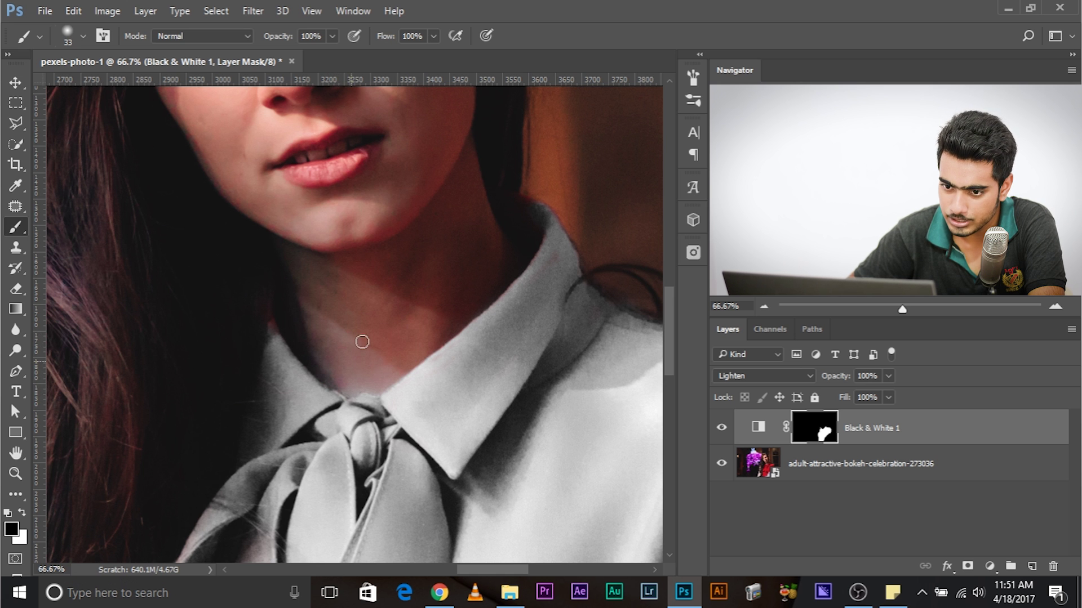
{"action": "key", "text": "ctrl+plus"}
{"action": "key", "text": "ctrl+plus"}
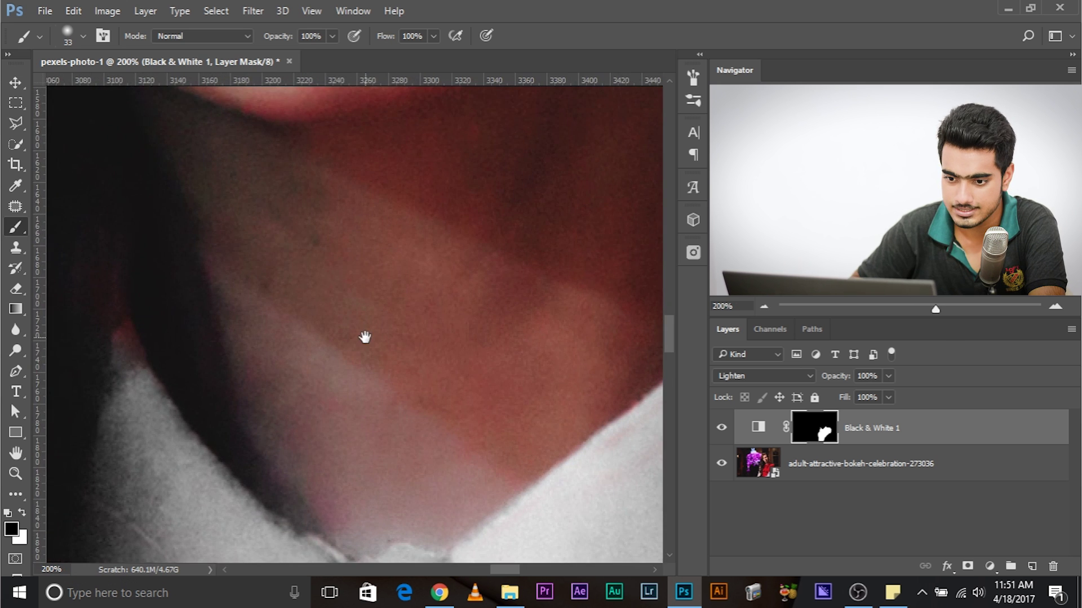
{"action": "left_click_drag", "start_coordinate": [365, 337], "coordinate": [333, 160]}
{"action": "mouse_move", "coordinate": [338, 351]}
{"action": "left_mouse_down"}
{"action": "mouse_move", "coordinate": [374, 338]}
{"action": "mouse_move", "coordinate": [406, 336]}
{"action": "left_mouse_up"}
- Switch to white and a 23 px brush, then paint the red collar fringe back to grey
{"action": "key", "text": "x"}
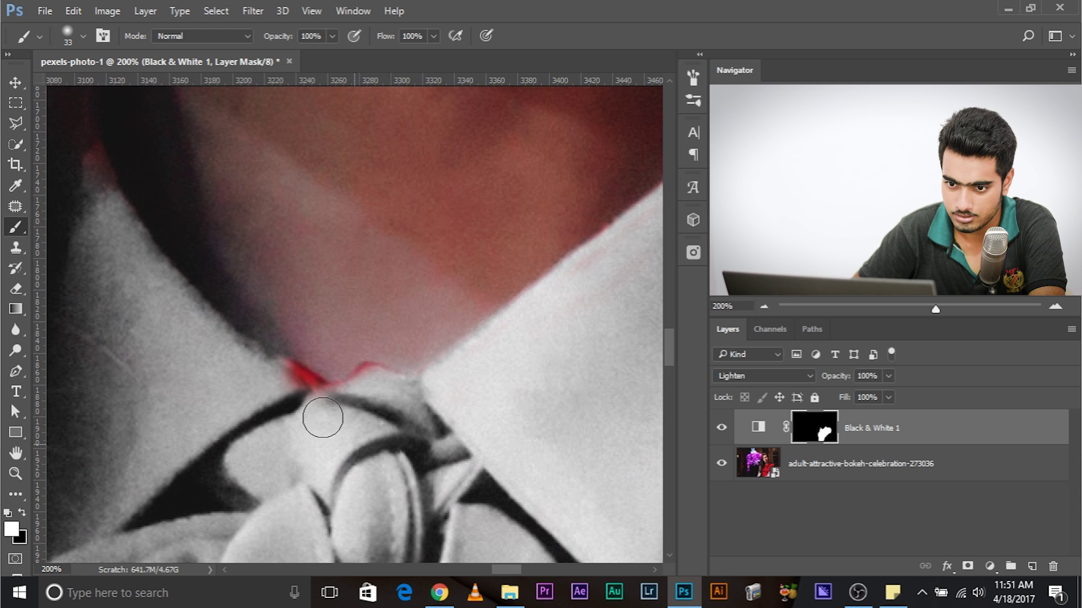
{"action": "right_click", "coordinate": [290, 387], "text": "alt"}
{"action": "left_click", "coordinate": [298, 383]}
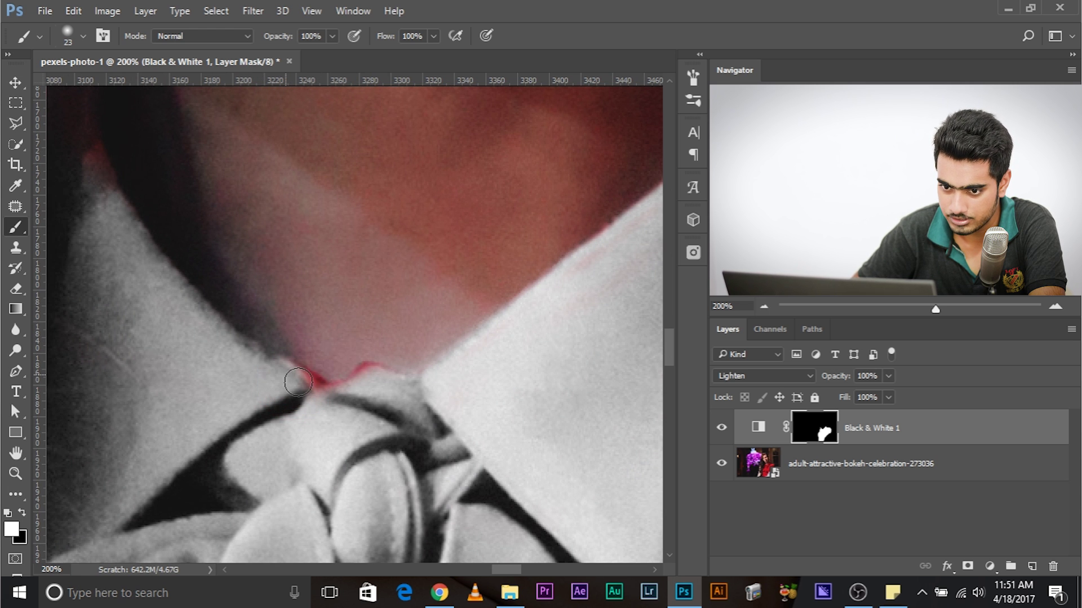
{"action": "left_click_drag", "start_coordinate": [298, 382], "coordinate": [330, 393]}
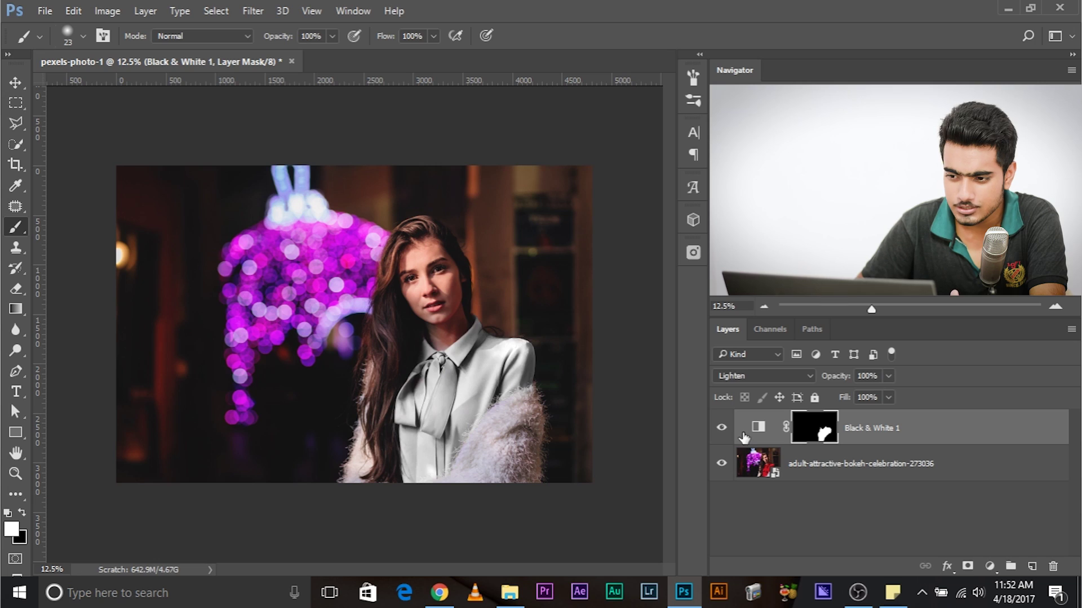
{"action": "left_click", "coordinate": [721, 428]}
- Close the blouse photo without saving and download the Superman tank-top photo from the Pexels panel
{"action": "left_click", "coordinate": [727, 426]}
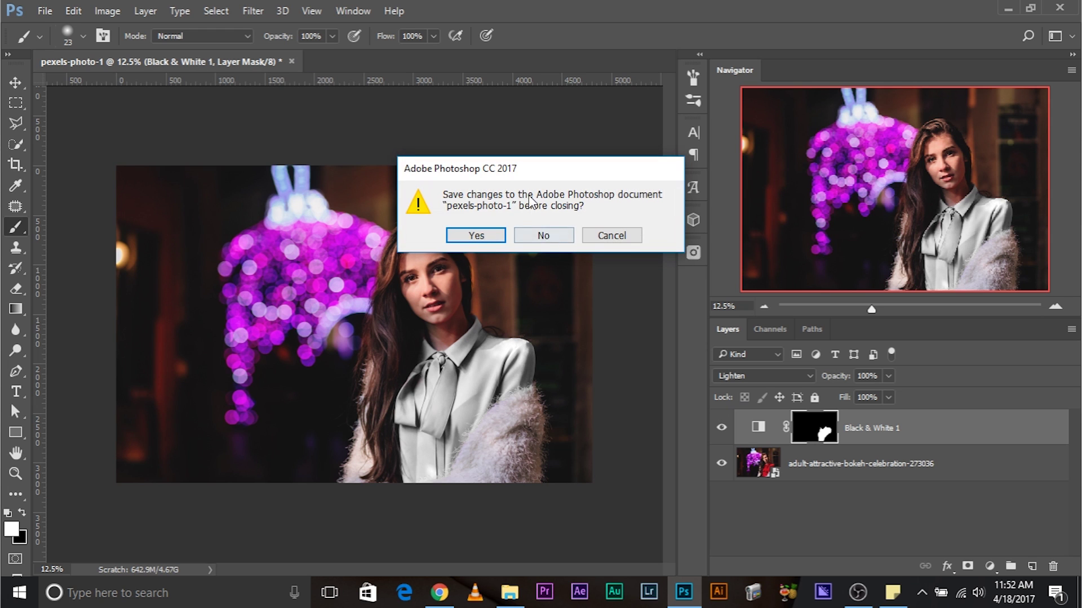
{"action": "left_click", "coordinate": [550, 240]}
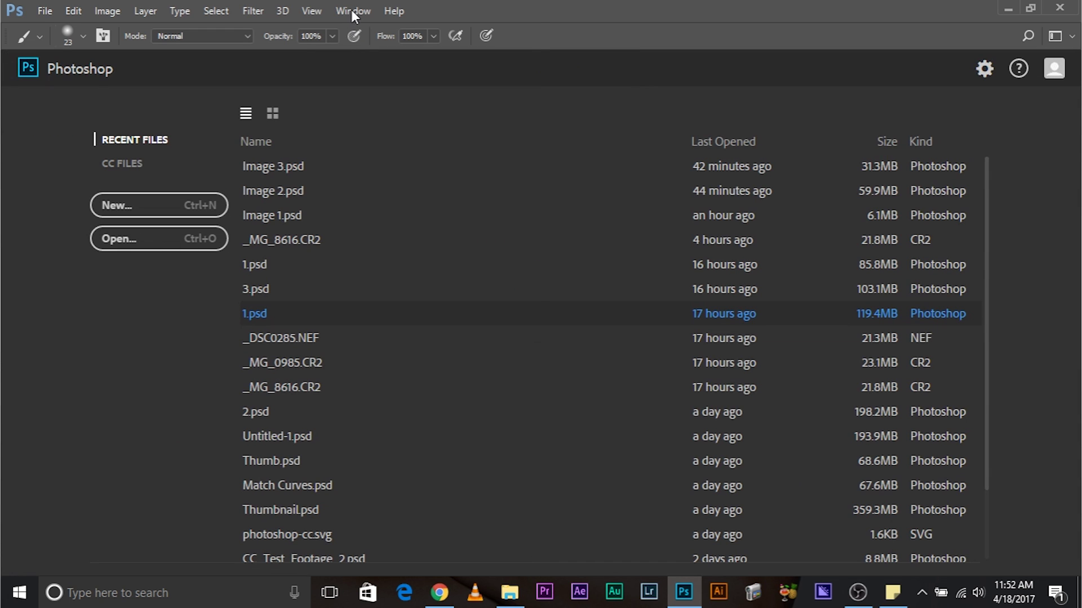
{"action": "left_click", "coordinate": [352, 11]}
{"action": "mouse_move", "coordinate": [524, 71]}
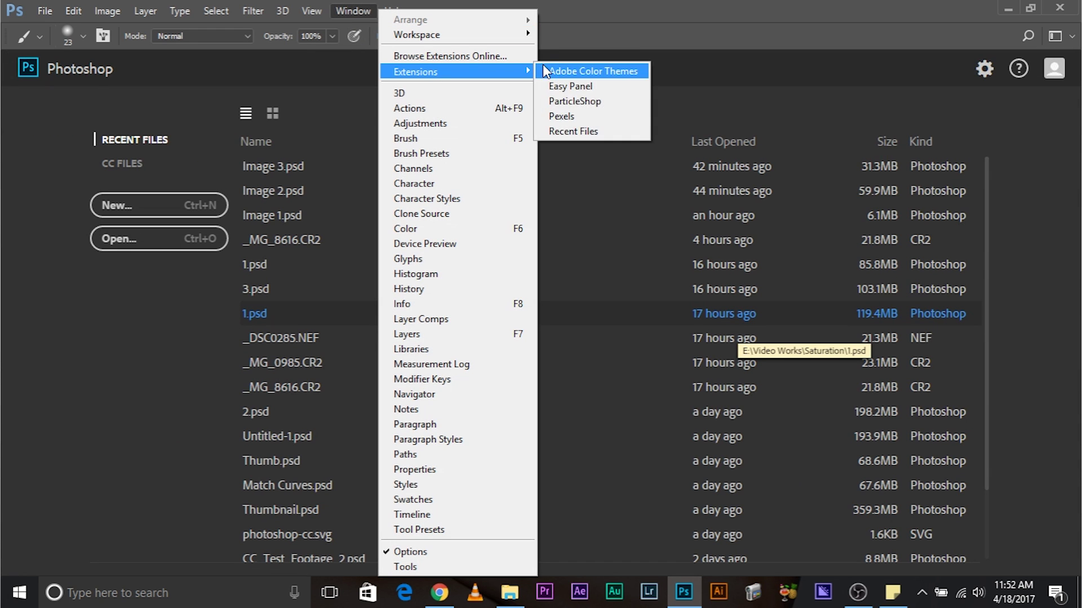
{"action": "left_click", "coordinate": [555, 116]}
{"action": "left_click", "coordinate": [1019, 409]}
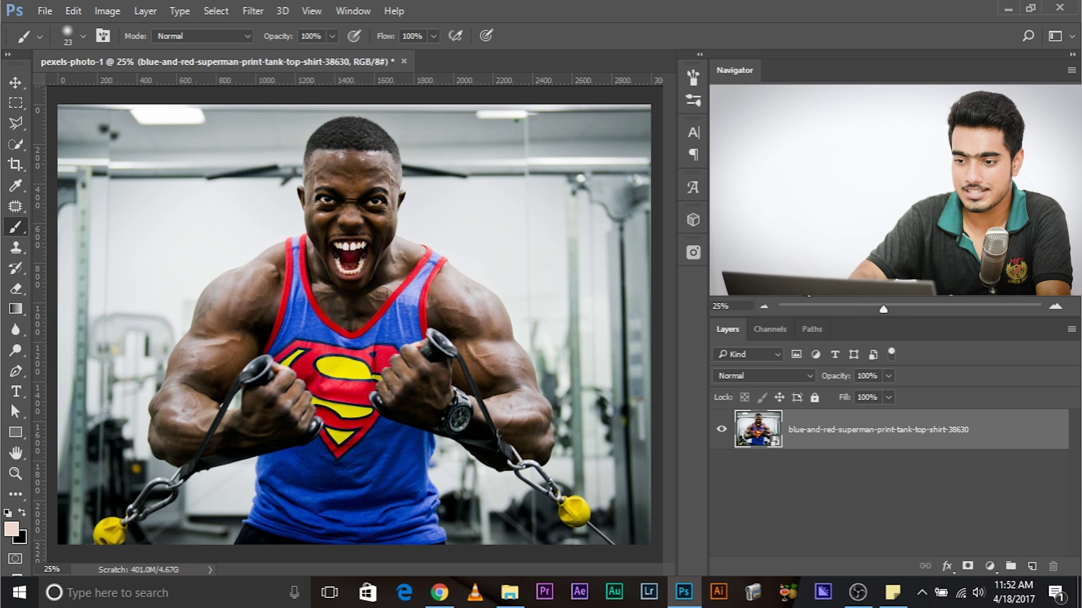
- View the gym photo at 25% and add a Black & White adjustment layer in Darken mode
{"action": "key", "text": "ctrl+plus"}
{"action": "key", "text": "ctrl+plus"}
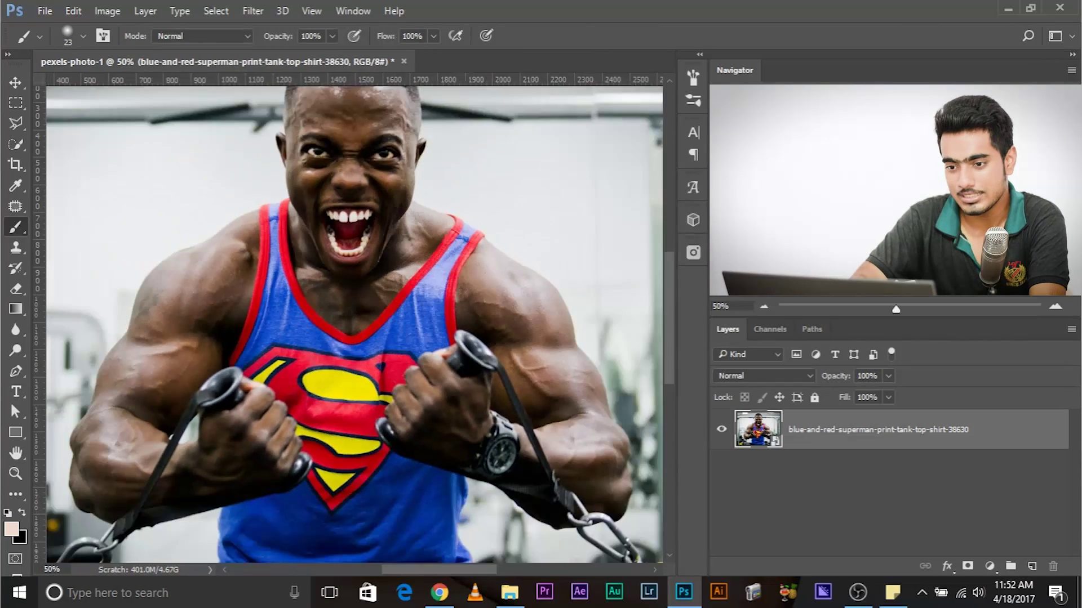
{"action": "key", "text": "ctrl+minus"}
{"action": "key", "text": "ctrl+minus"}
{"action": "key", "text": "ctrl+minus"}
{"action": "key", "text": "ctrl+plus"}
{"action": "key", "text": "ctrl+minus"}
{"action": "key", "text": "ctrl+plus"}
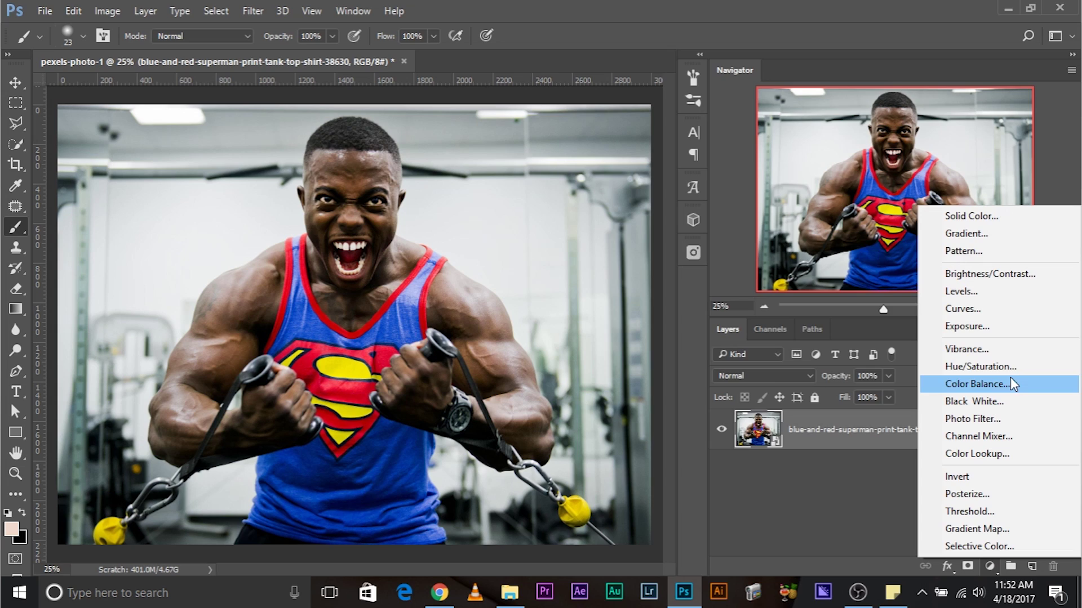
{"action": "left_click", "coordinate": [1017, 400]}
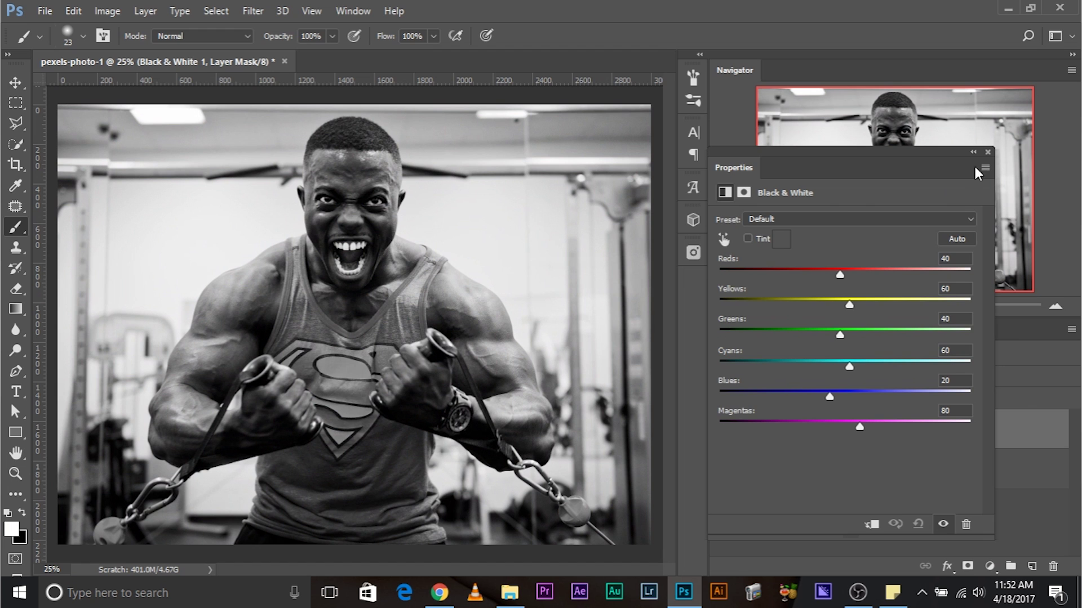
{"action": "left_click", "coordinate": [987, 152]}
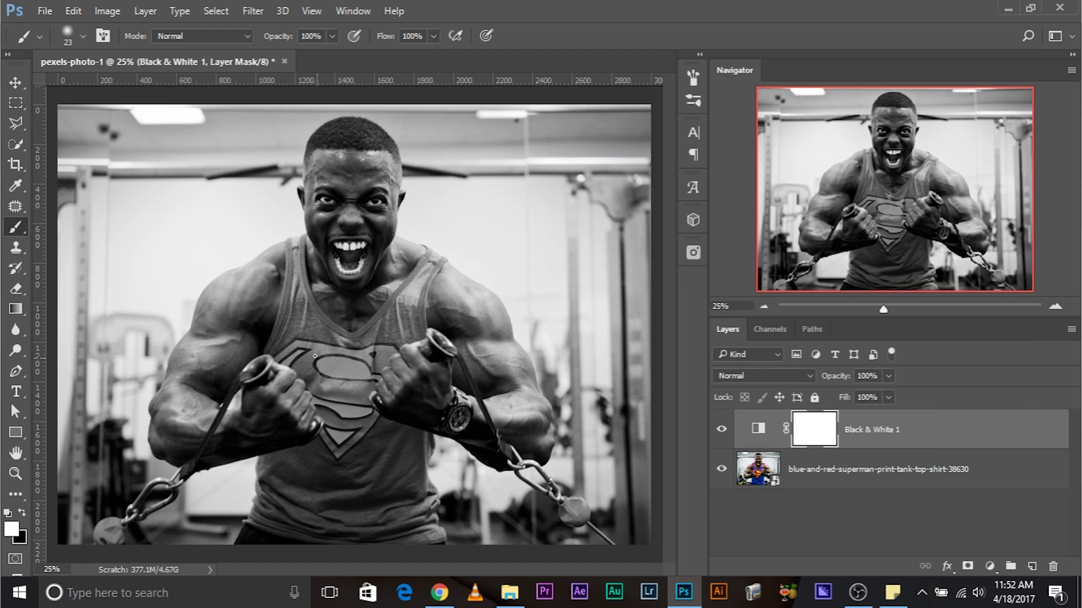
{"action": "left_click", "coordinate": [747, 376]}
{"action": "left_click", "coordinate": [727, 97]}
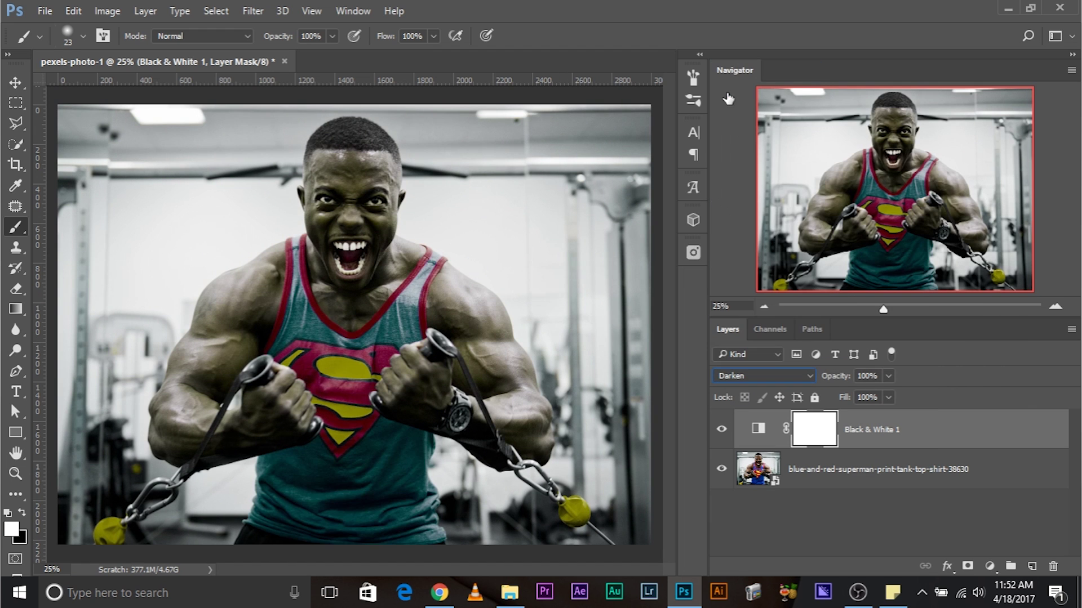
{"action": "double_click", "coordinate": [758, 429]}
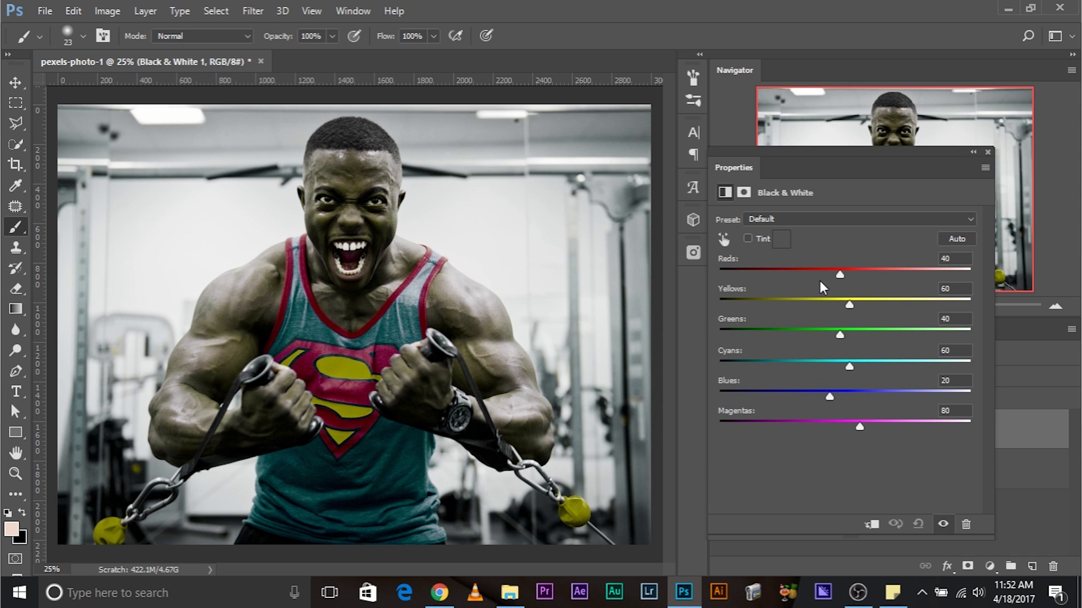
- Raise Reds, Yellows and Greens to 300, then lower Cyans to 17 and Blues to 9
{"action": "left_click_drag", "start_coordinate": [845, 276], "coordinate": [1052, 252]}
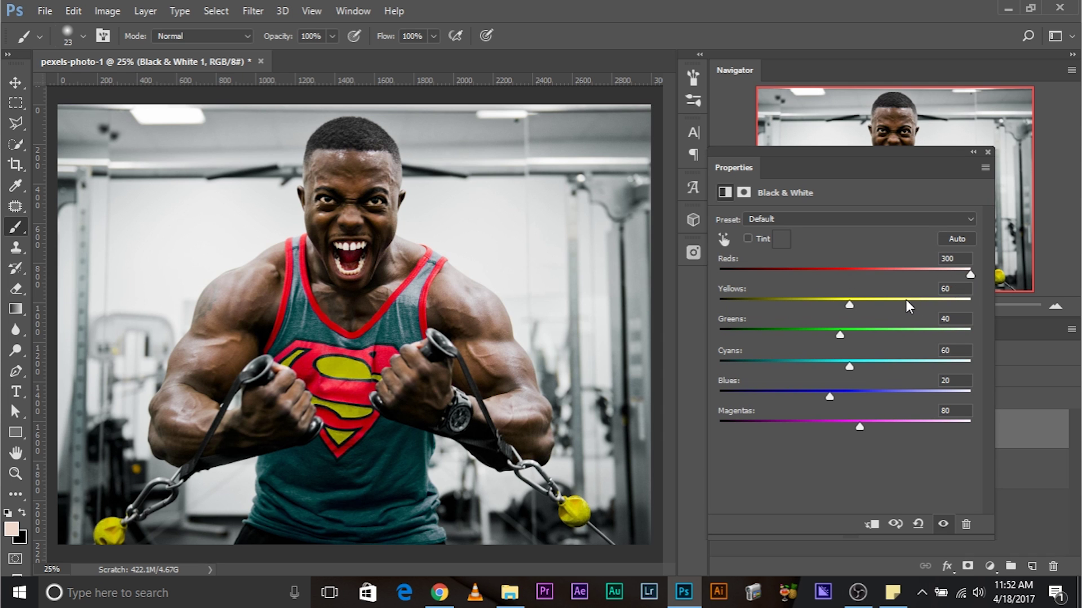
{"action": "left_click_drag", "start_coordinate": [908, 304], "coordinate": [1011, 307]}
{"action": "left_click_drag", "start_coordinate": [907, 337], "coordinate": [1008, 341]}
{"action": "left_click_drag", "start_coordinate": [929, 362], "coordinate": [987, 377]}
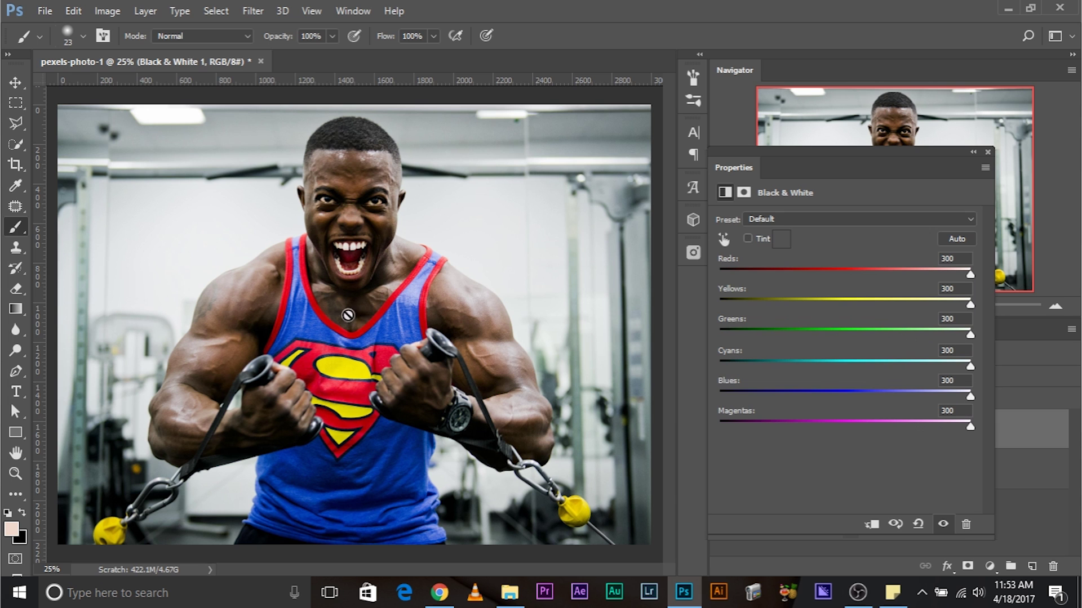
{"action": "left_click_drag", "start_coordinate": [832, 404], "coordinate": [794, 400]}
{"action": "left_click_drag", "start_coordinate": [967, 369], "coordinate": [882, 370]}
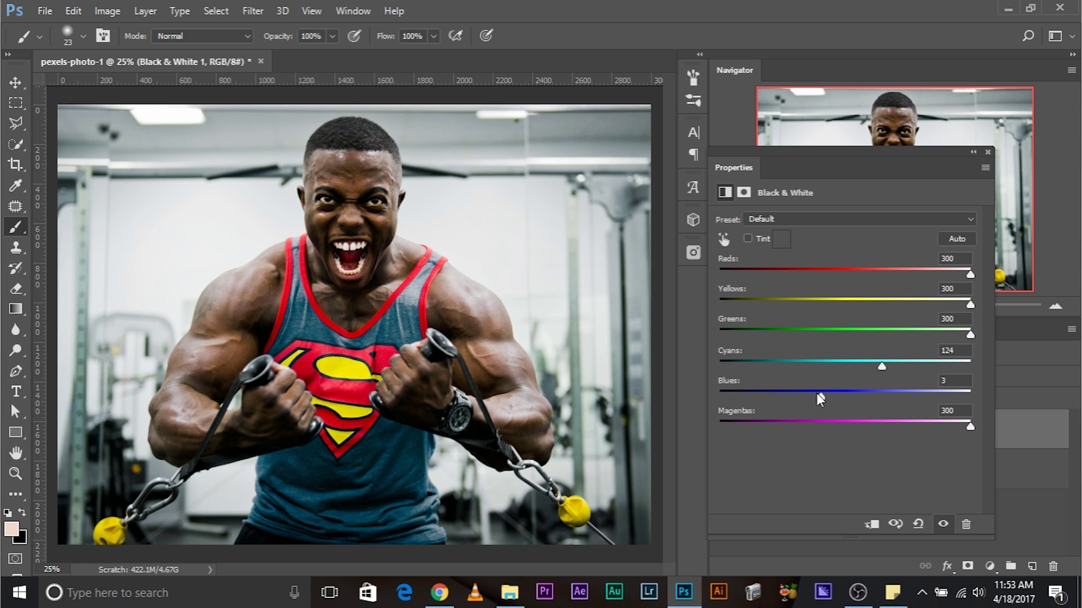
{"action": "mouse_move", "coordinate": [819, 398]}
{"action": "left_mouse_down"}
{"action": "mouse_move", "coordinate": [791, 395]}
{"action": "mouse_move", "coordinate": [806, 394]}
{"action": "left_mouse_up"}
{"action": "left_click_drag", "start_coordinate": [857, 364], "coordinate": [867, 366]}
{"action": "mouse_move", "coordinate": [807, 397]}
{"action": "left_mouse_down"}
{"action": "mouse_move", "coordinate": [833, 399]}
{"action": "mouse_move", "coordinate": [824, 394]}
{"action": "left_mouse_up"}
{"action": "left_click", "coordinate": [834, 365]}
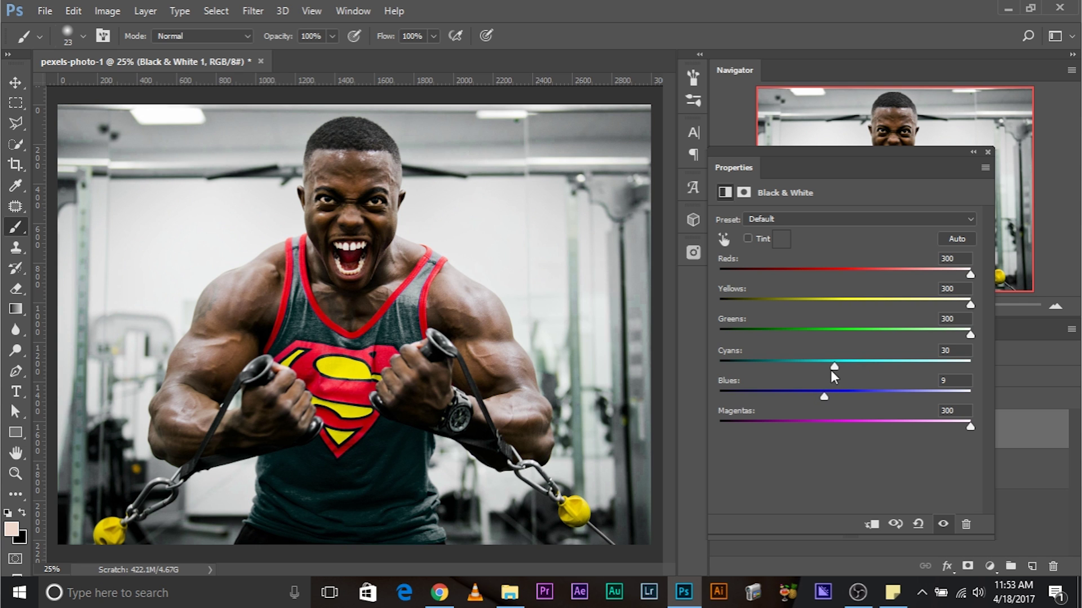
{"action": "left_click", "coordinate": [987, 153]}
- Toggle the Black & White 1 layer off and on twice, comparing the blue and darkened tank top
{"action": "left_click", "coordinate": [721, 431]}
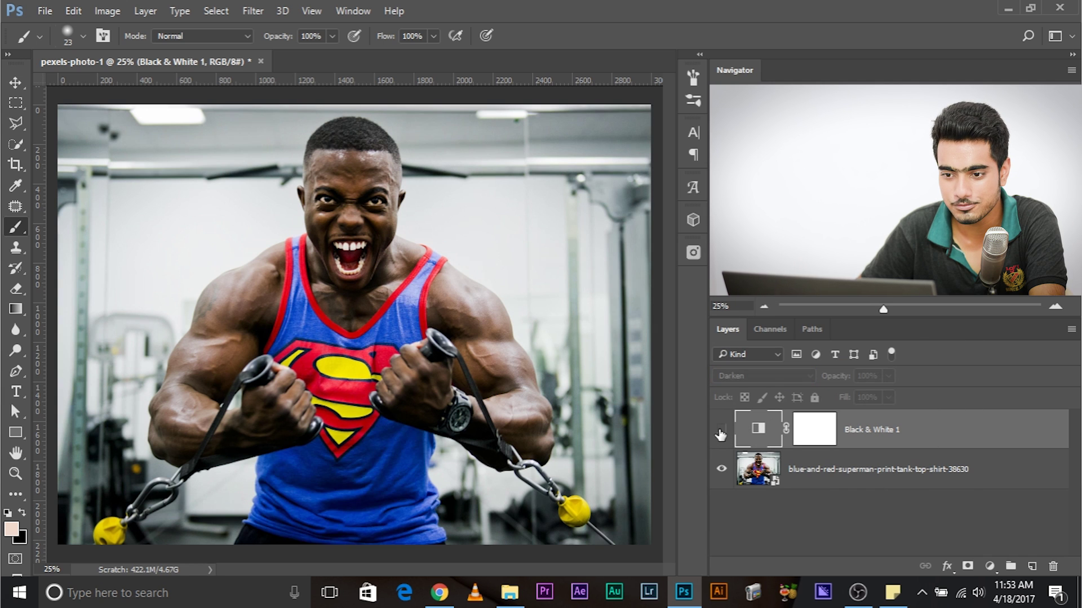
{"action": "left_click", "coordinate": [721, 431]}
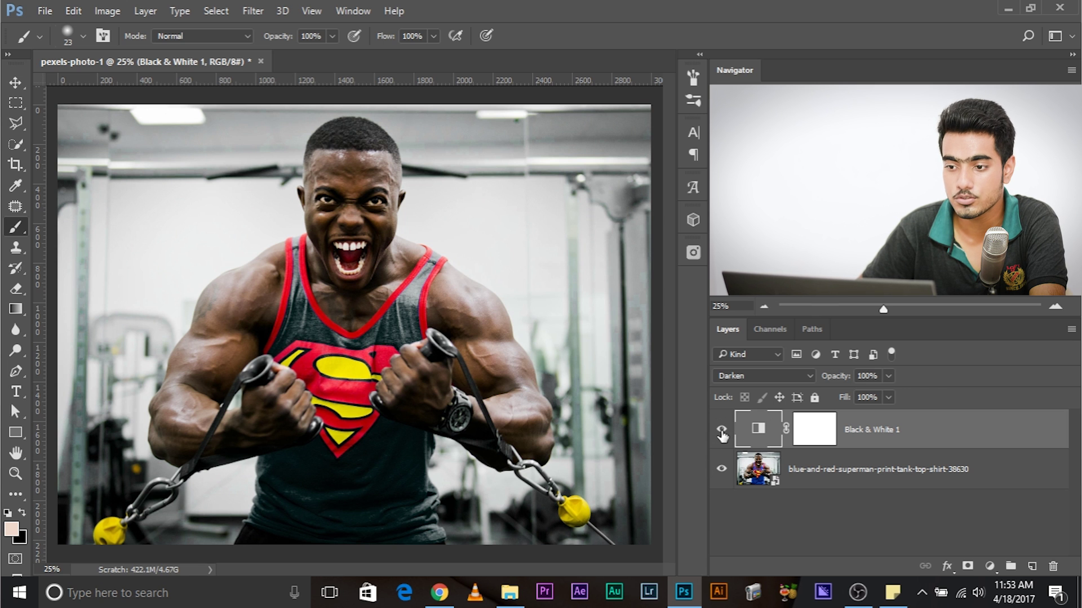
{"action": "left_click", "coordinate": [722, 431]}
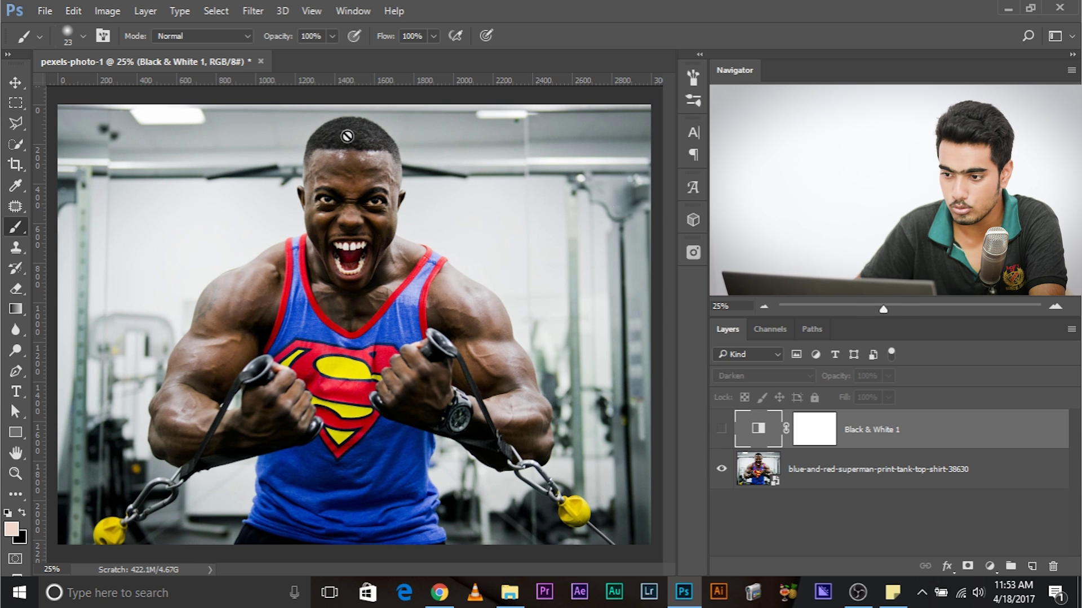
{"action": "left_click", "coordinate": [721, 429]}
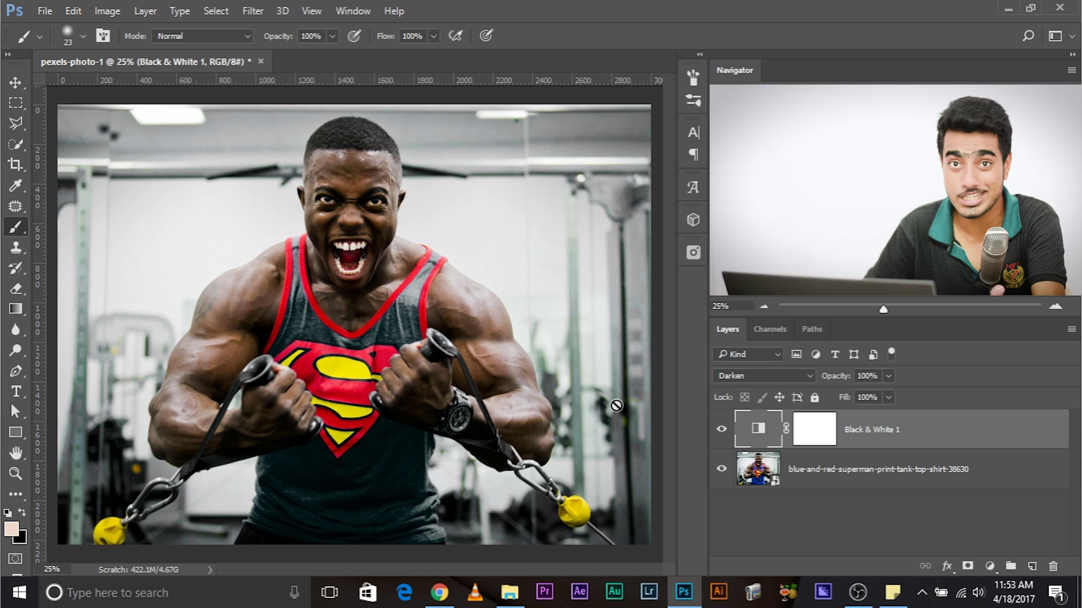